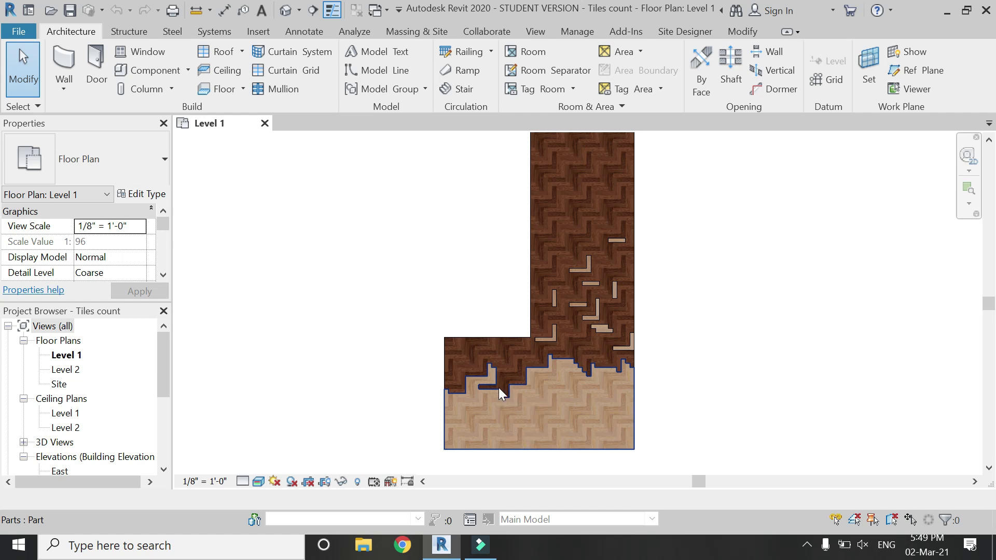
- Inspect the tiled floor in 3D, then go back to Level 1 and start an aligned dimension
{"action": "left_click", "coordinate": [282, 12]}
{"action": "scroll", "coordinate": [593, 312], "scroll_direction": "up", "scroll_amount": 10}
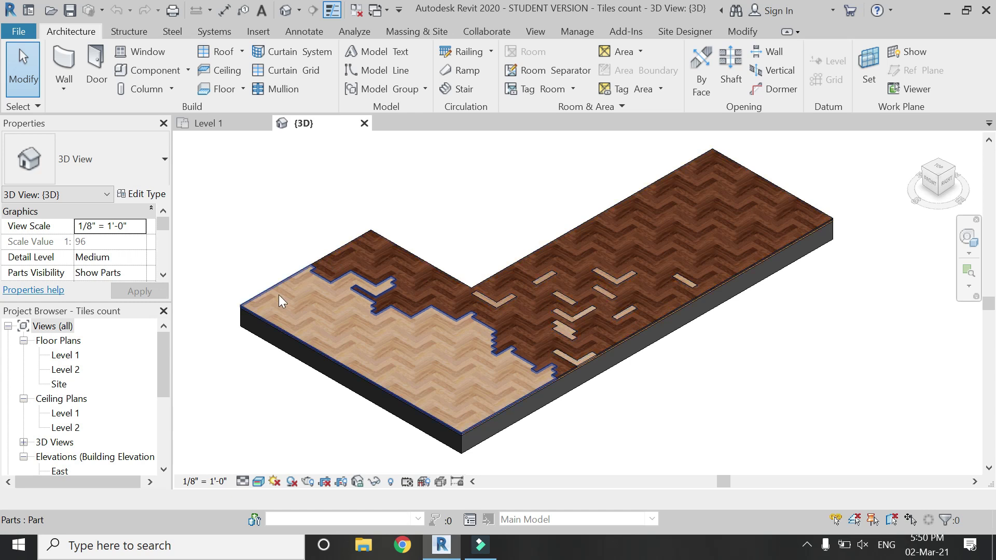
{"action": "left_click", "coordinate": [203, 123]}
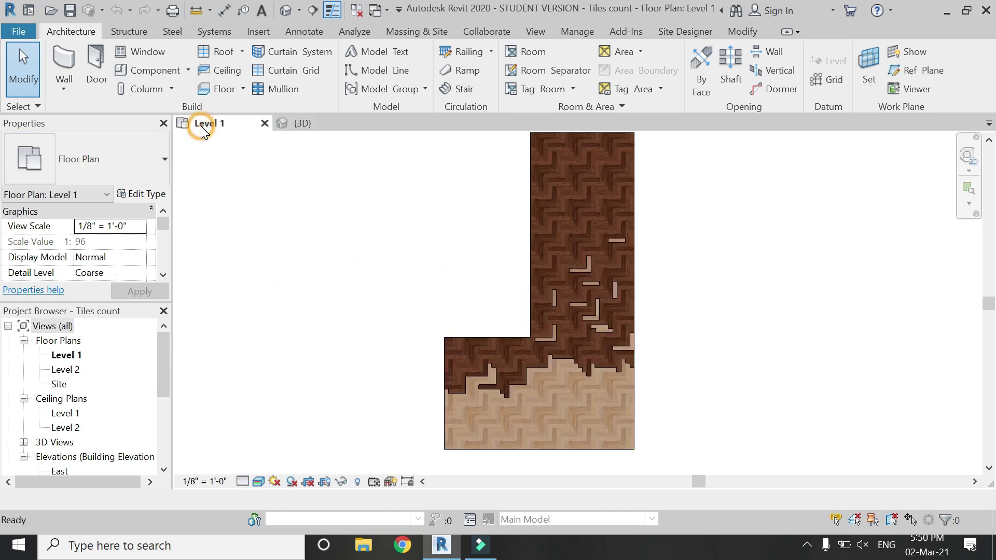
{"action": "left_click", "coordinate": [744, 33]}
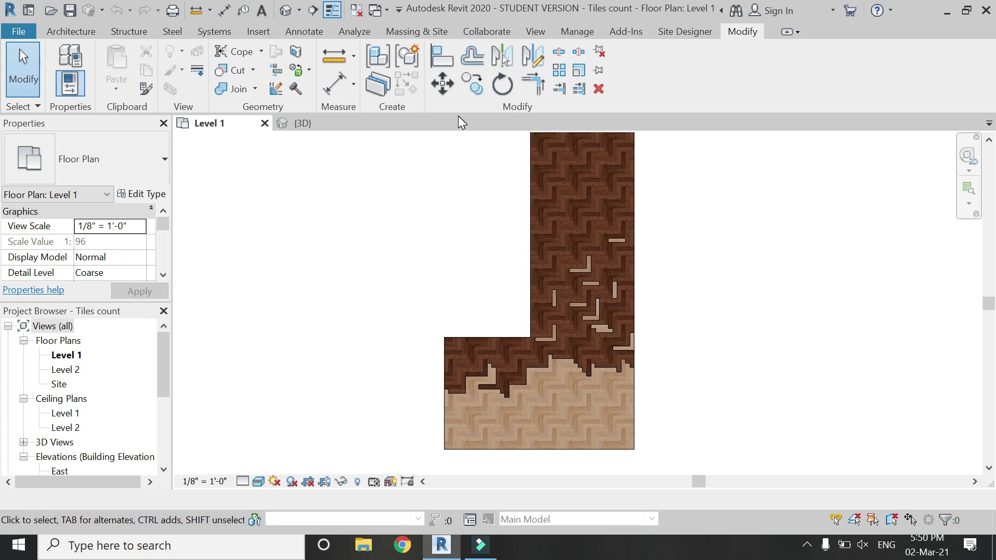
{"action": "left_click", "coordinate": [335, 89]}
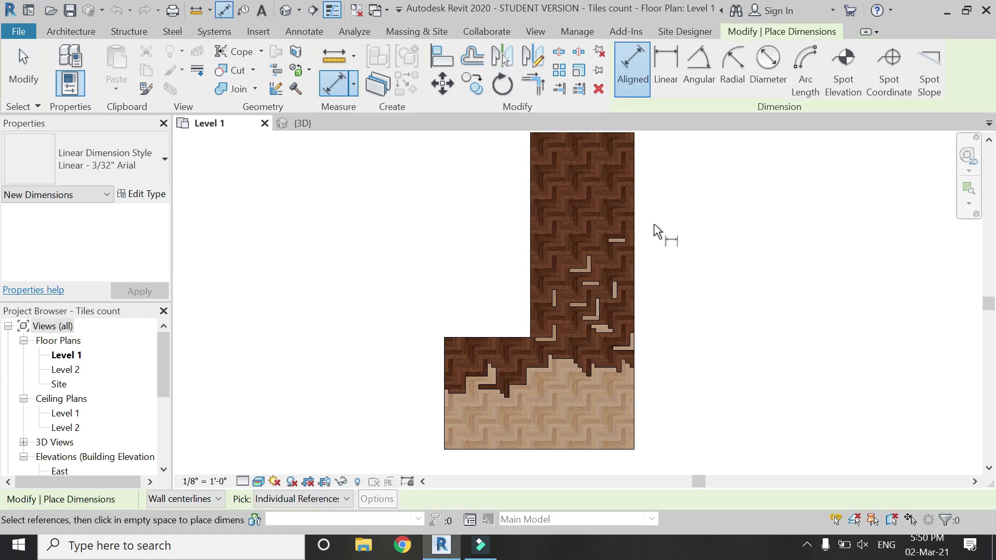
- Dimension one light wood tile, reading 1'-0" long and 0'-3" wide
{"action": "scroll", "coordinate": [584, 253], "scroll_direction": "up", "scroll_amount": 5}
{"action": "left_click", "coordinate": [565, 249]}
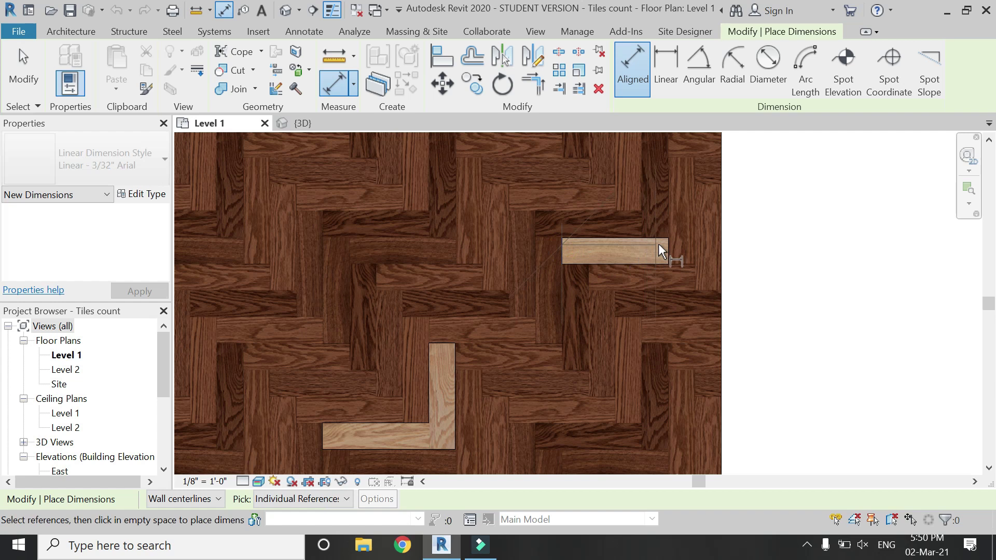
{"action": "scroll", "coordinate": [674, 275], "scroll_direction": "down", "scroll_amount": 3}
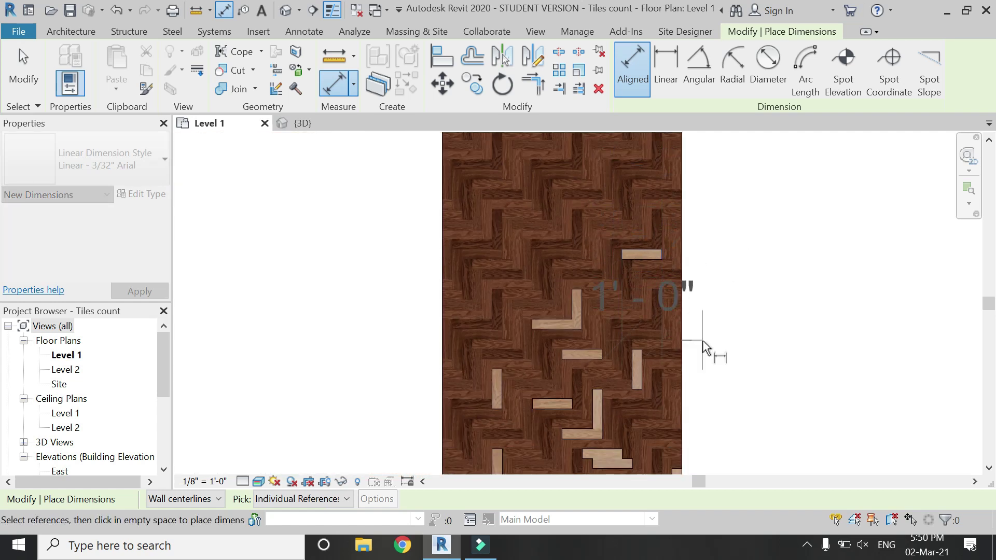
{"action": "scroll", "coordinate": [707, 349], "scroll_direction": "down", "scroll_amount": 2}
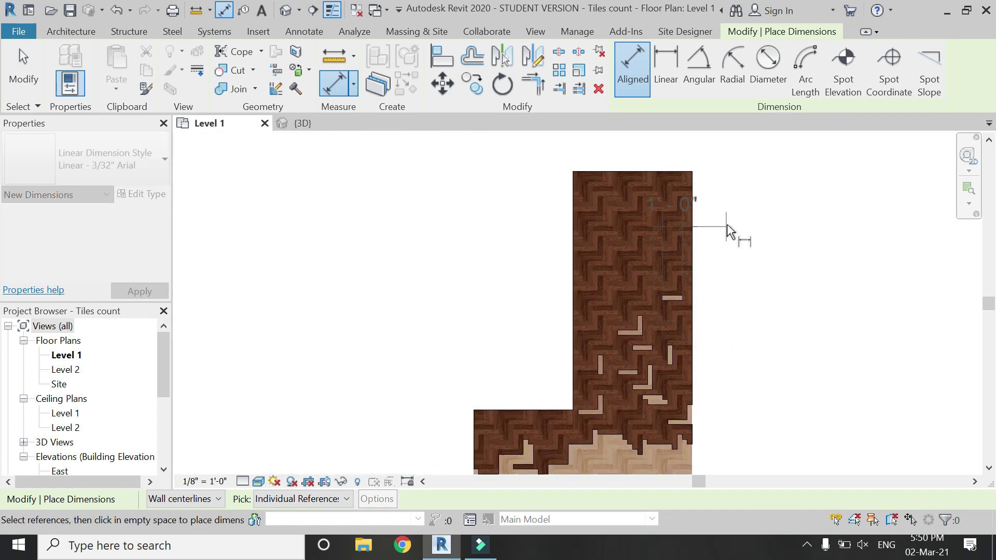
{"action": "left_click", "coordinate": [742, 182]}
{"action": "scroll", "coordinate": [677, 309], "scroll_direction": "up", "scroll_amount": 5}
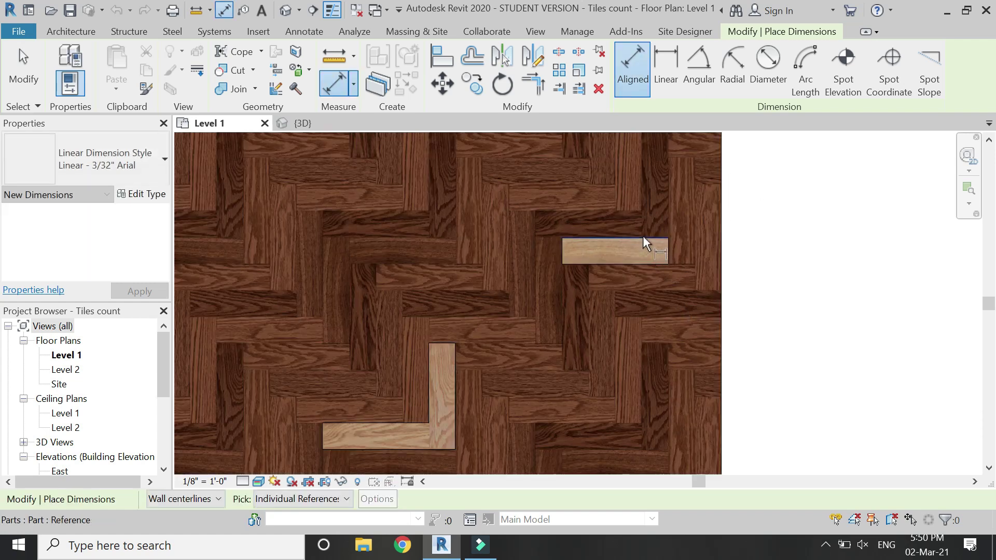
{"action": "scroll", "coordinate": [622, 275], "scroll_direction": "down", "scroll_amount": 5}
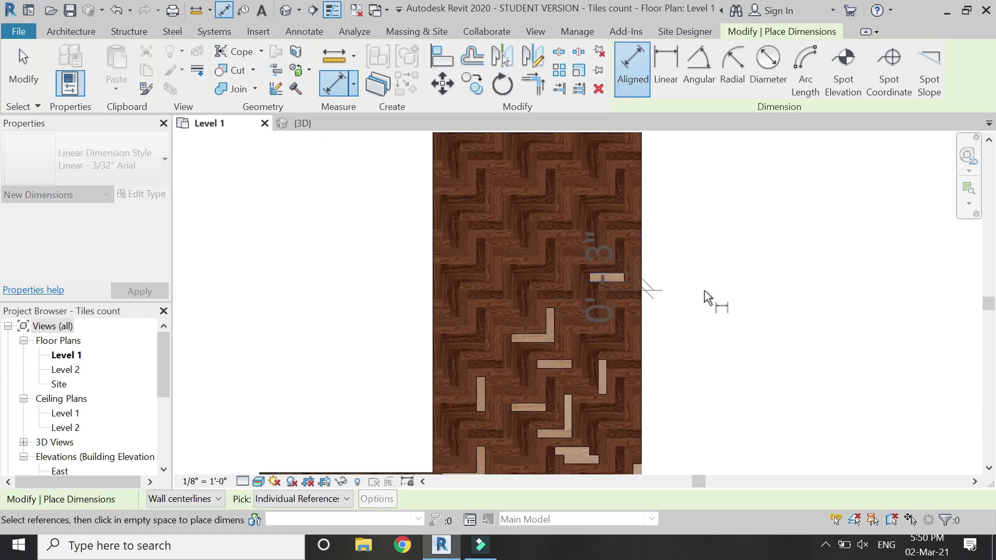
{"action": "scroll", "coordinate": [722, 323], "scroll_direction": "up", "scroll_amount": 5}
- Exit the dimension tool and select Schedules/Quantities (all) in the Project Browser
{"action": "key", "text": "Escape"}
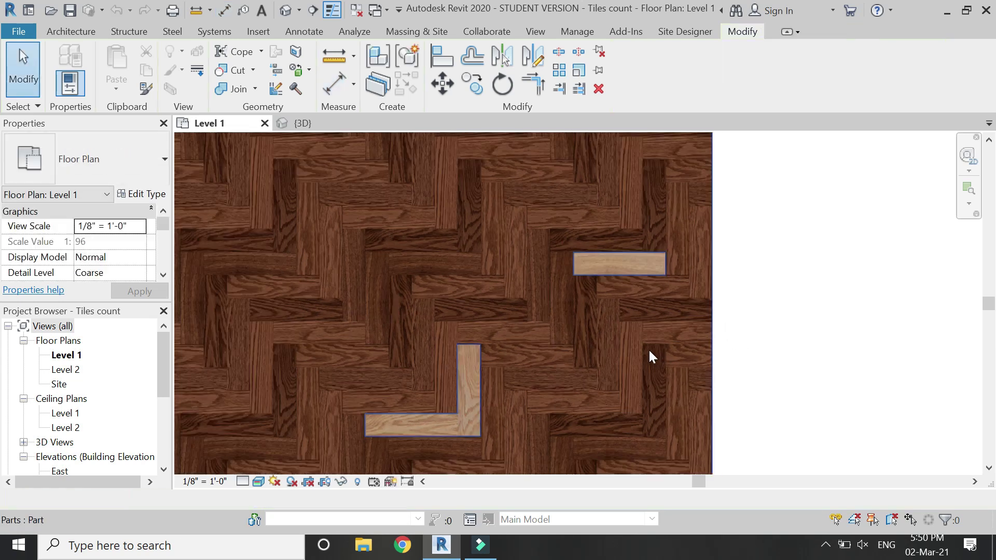
{"action": "scroll", "coordinate": [648, 350], "scroll_direction": "down", "scroll_amount": 4}
{"action": "scroll", "coordinate": [649, 350], "scroll_direction": "down", "scroll_amount": 3}
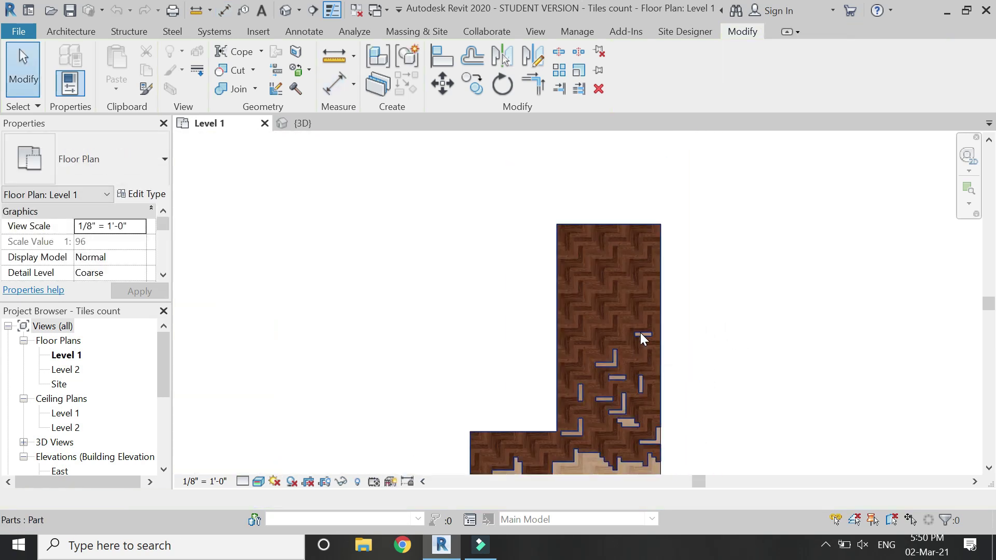
{"action": "scroll", "coordinate": [642, 337], "scroll_direction": "up", "scroll_amount": 1}
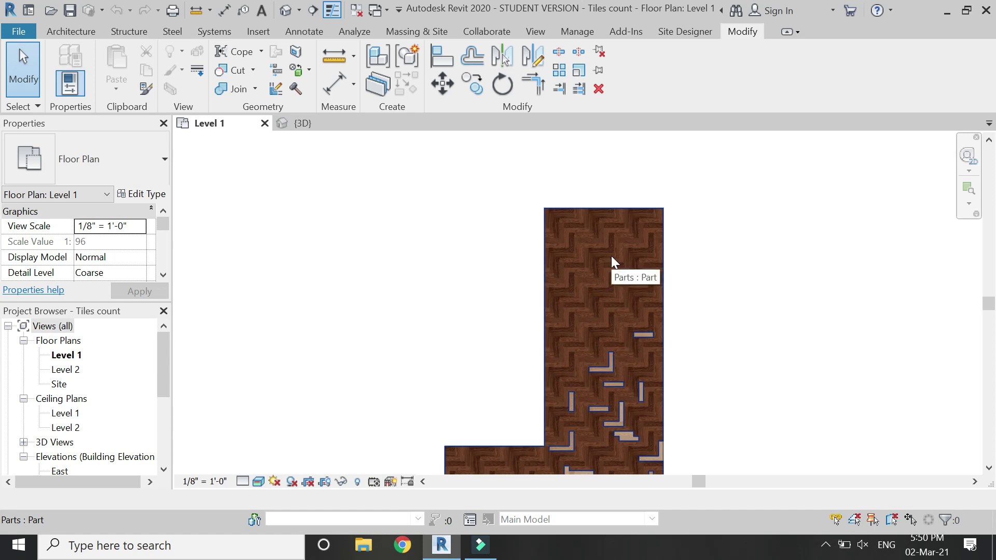
{"action": "scroll", "coordinate": [612, 262], "scroll_direction": "down", "scroll_amount": 2}
{"action": "middle_click_drag", "start_coordinate": [611, 262], "coordinate": [581, 209]}
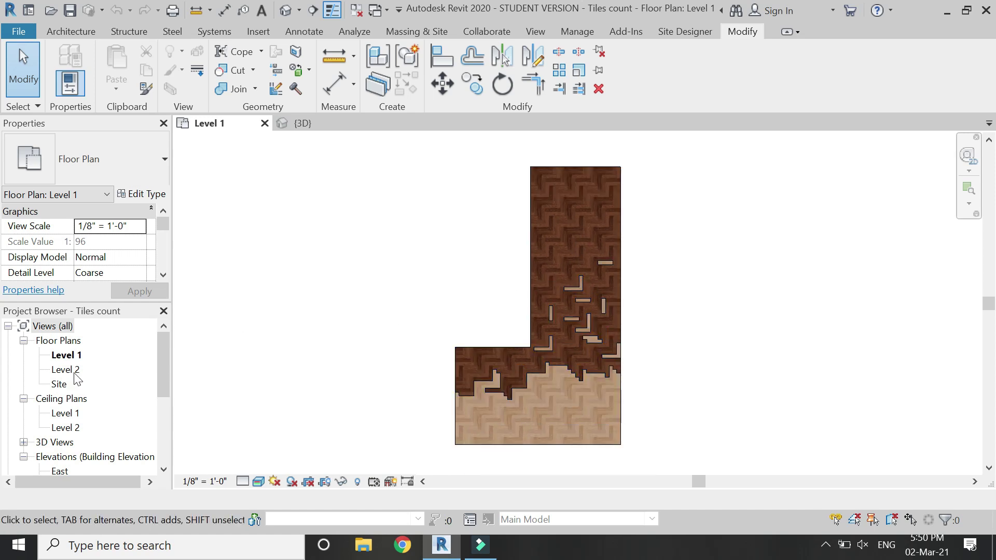
{"action": "scroll", "coordinate": [102, 422], "scroll_direction": "down", "scroll_amount": 1}
{"action": "scroll", "coordinate": [101, 421], "scroll_direction": "down", "scroll_amount": 3}
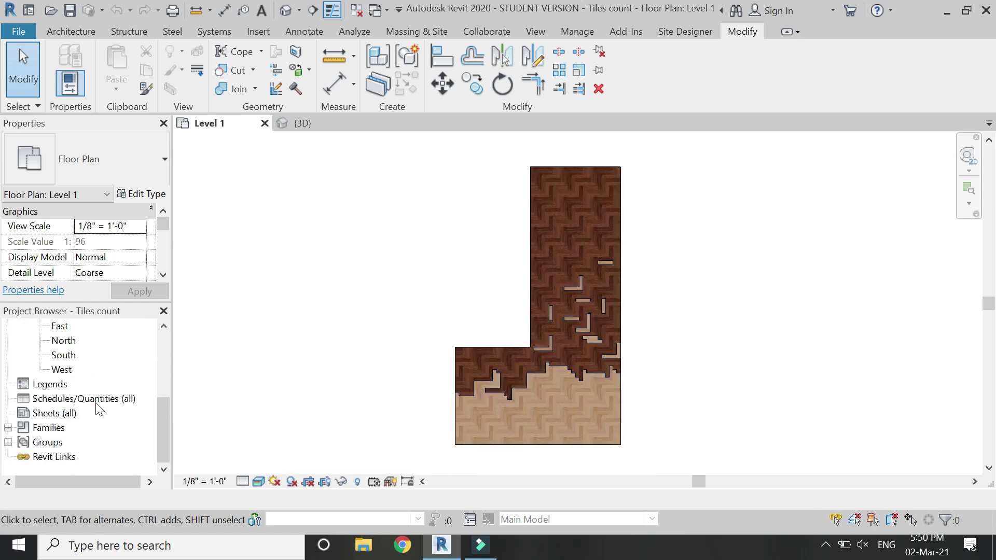
{"action": "left_click", "coordinate": [99, 405]}
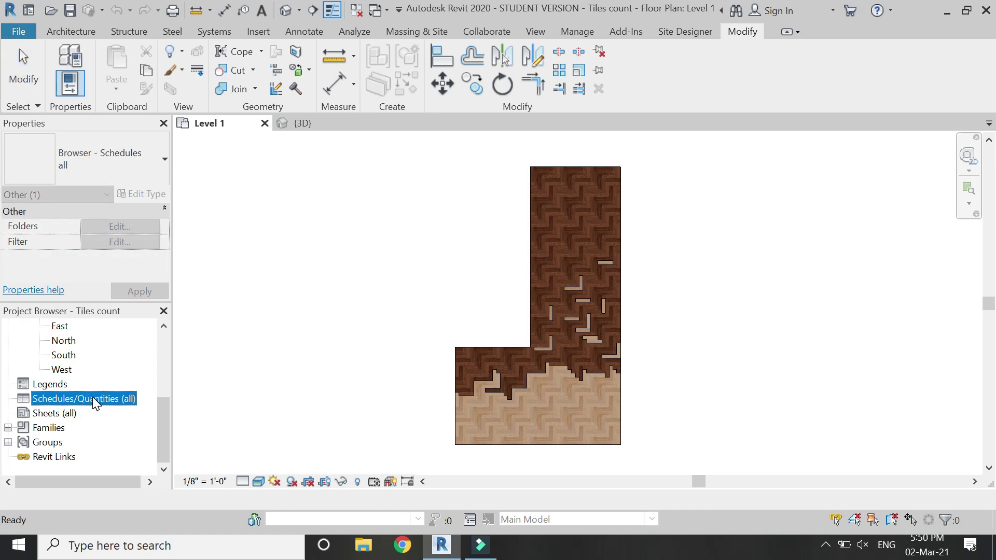
- Start a New Material Takeoff and choose the Parts category
{"action": "right_click", "coordinate": [95, 404]}
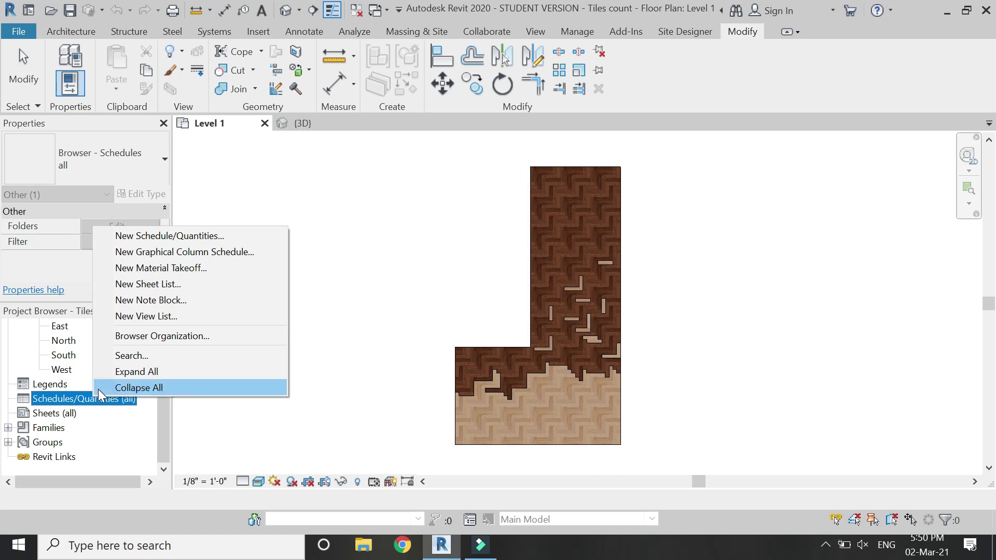
{"action": "left_click", "coordinate": [160, 269]}
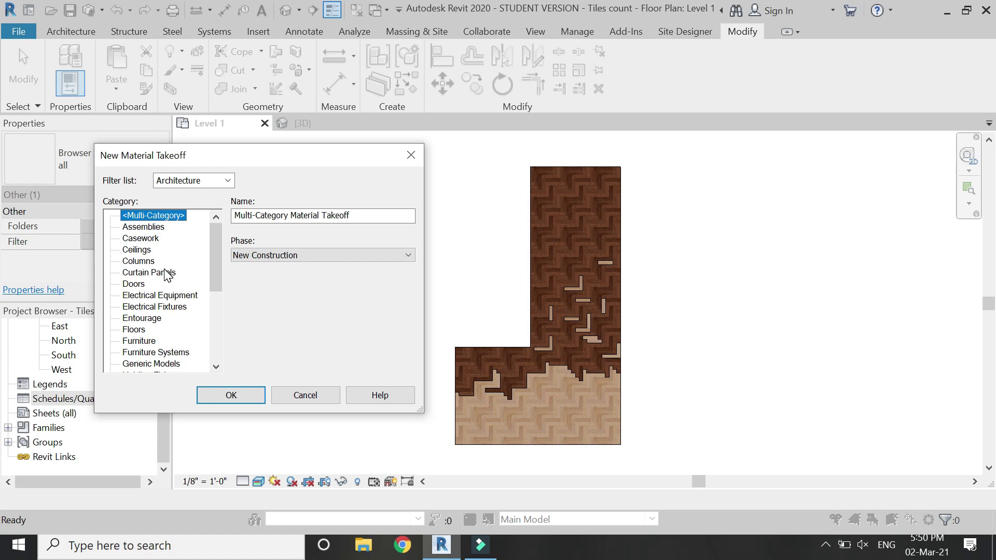
{"action": "scroll", "coordinate": [148, 336], "scroll_direction": "down", "scroll_amount": 2}
{"action": "left_click", "coordinate": [140, 332]}
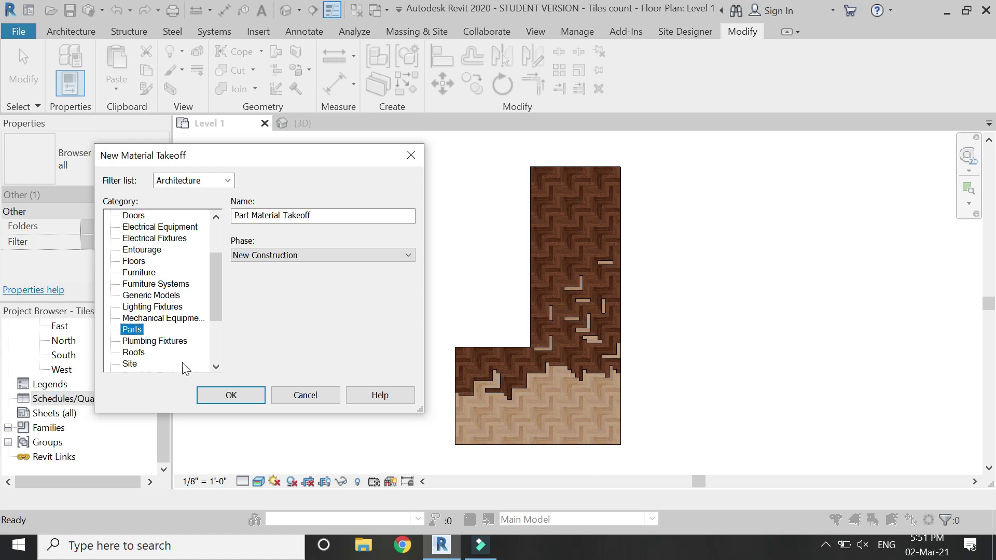
- Add Material: Name and Material: Area as scheduled fields and generate the takeoff
{"action": "left_click", "coordinate": [219, 394]}
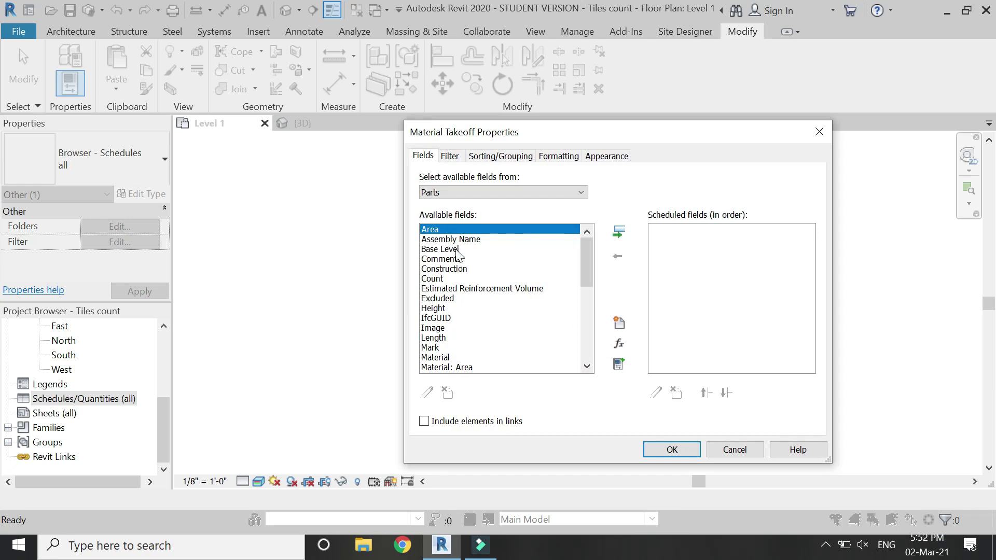
{"action": "scroll", "coordinate": [456, 254], "scroll_direction": "down", "scroll_amount": 4}
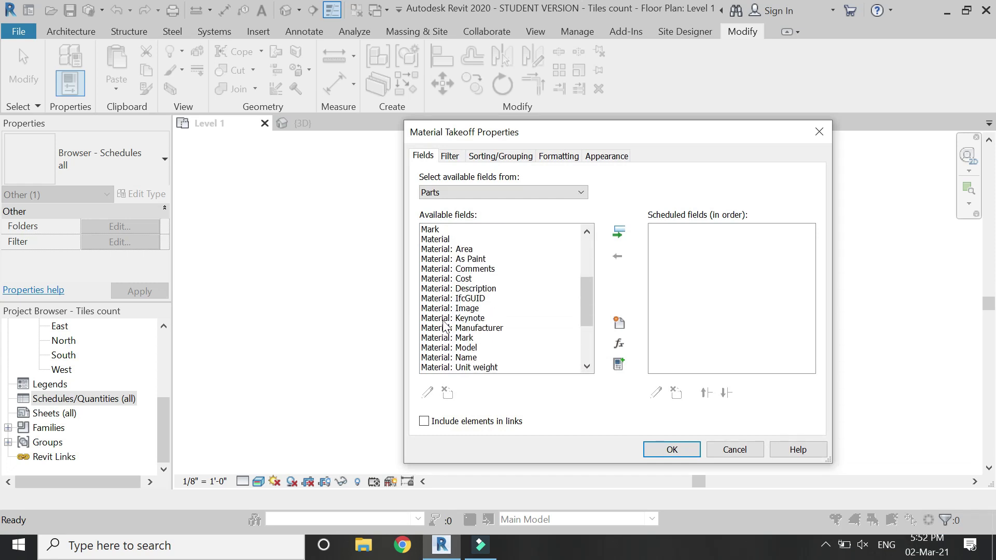
{"action": "left_click", "coordinate": [448, 358]}
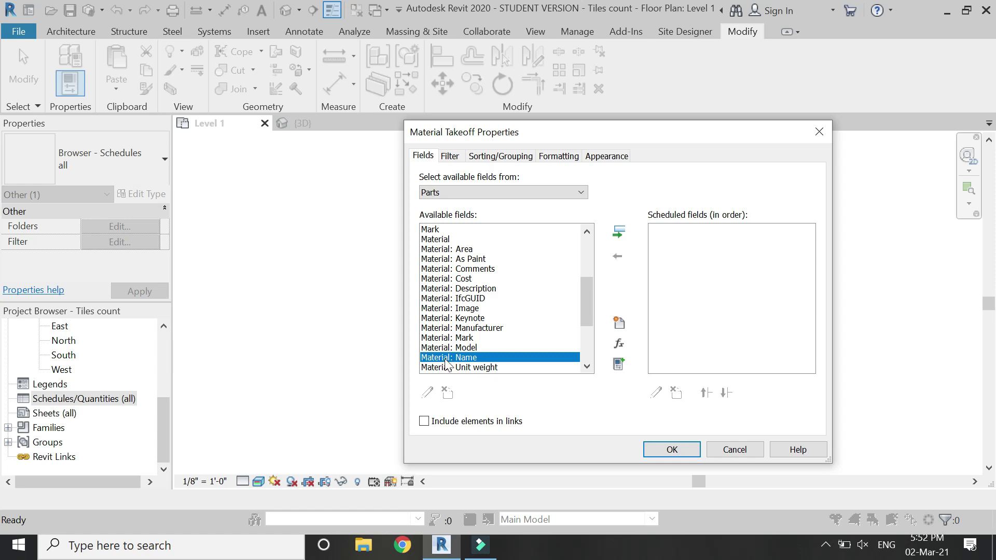
{"action": "left_click", "coordinate": [618, 232]}
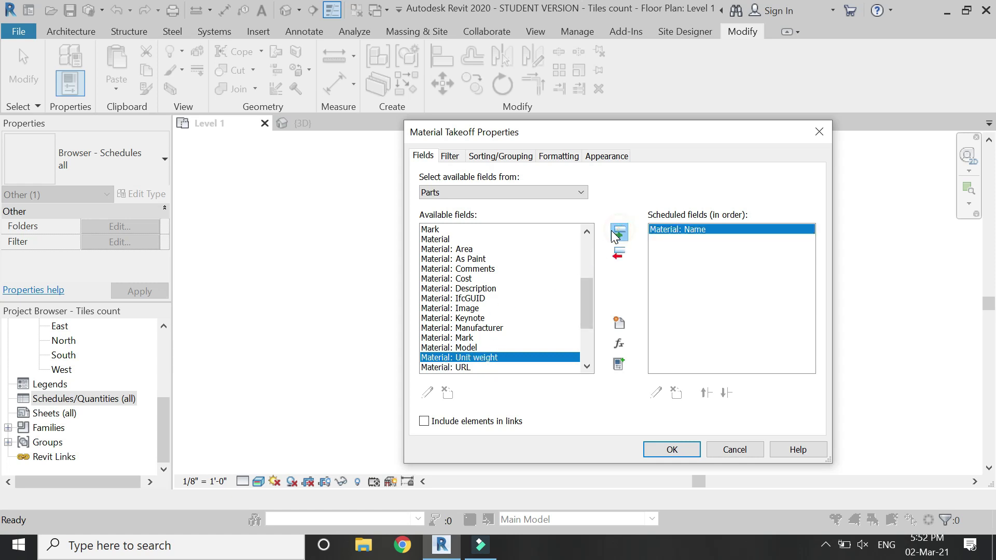
{"action": "left_click", "coordinate": [447, 250]}
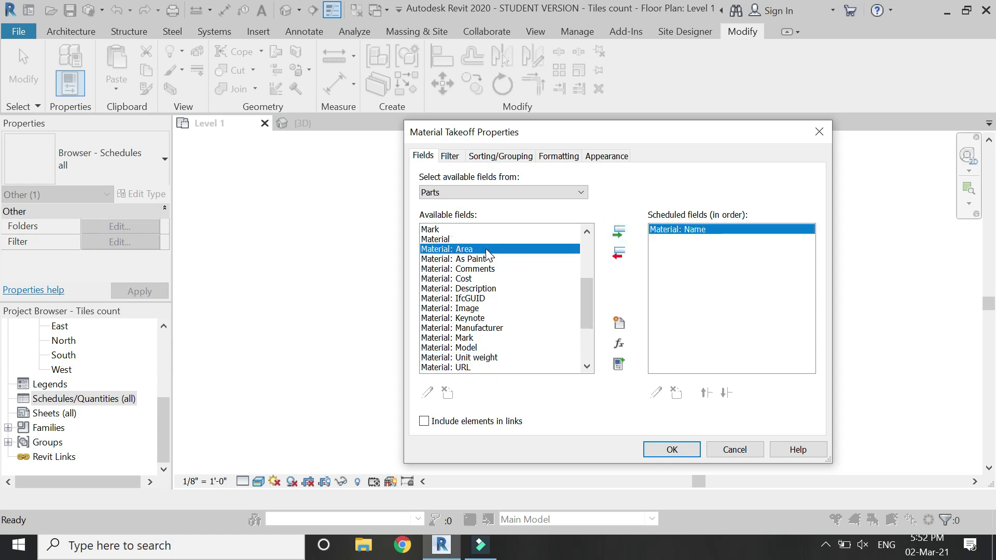
{"action": "left_click", "coordinate": [619, 232]}
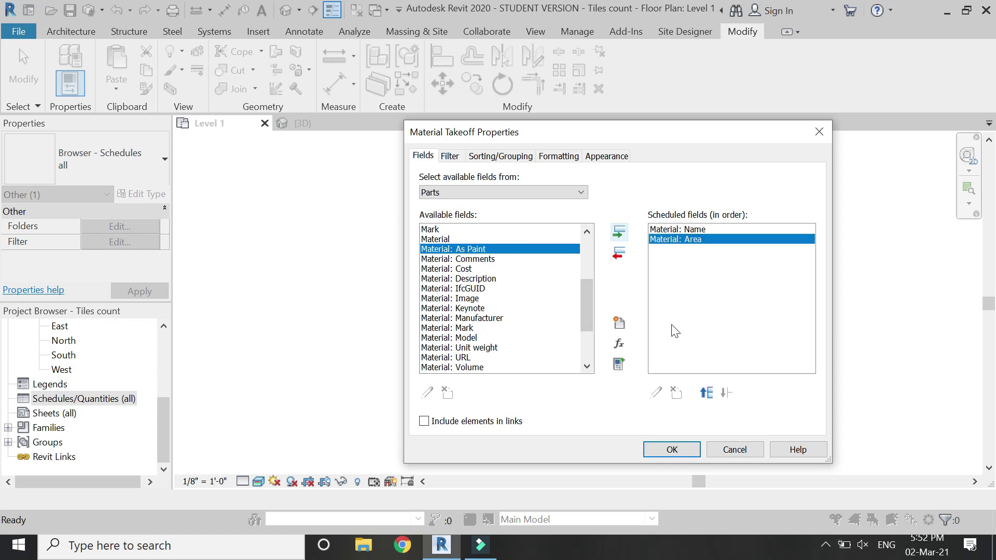
{"action": "left_click", "coordinate": [659, 449]}
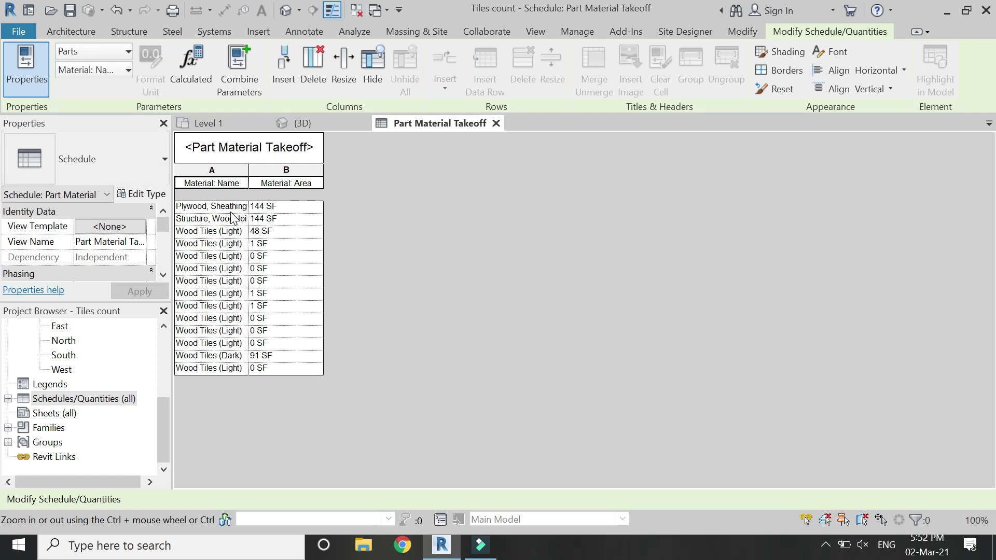
- Select the dark base part in 3D, check the takeoff schedule, then return to 3D
{"action": "left_click", "coordinate": [295, 124]}
{"action": "scroll", "coordinate": [484, 462], "scroll_direction": "up", "scroll_amount": 5}
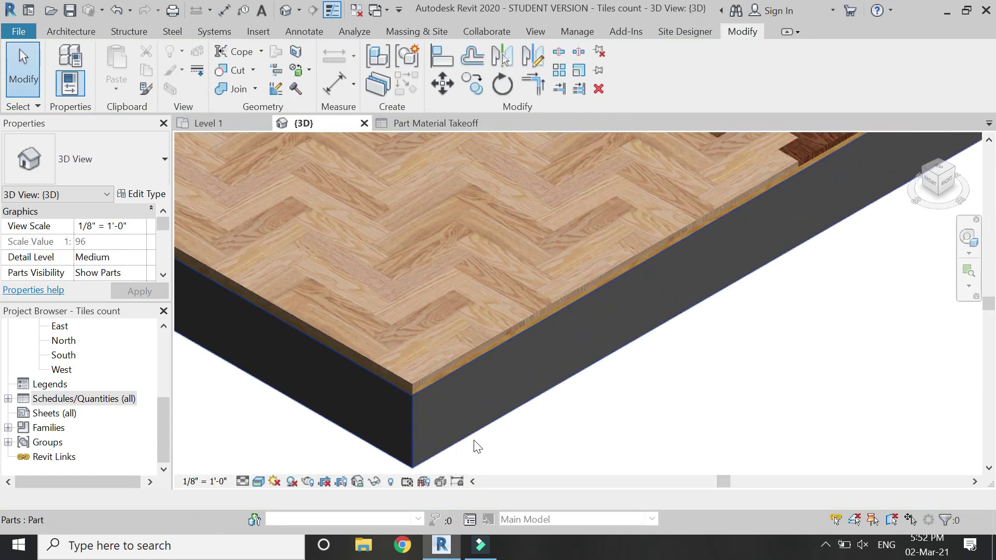
{"action": "left_click", "coordinate": [473, 423]}
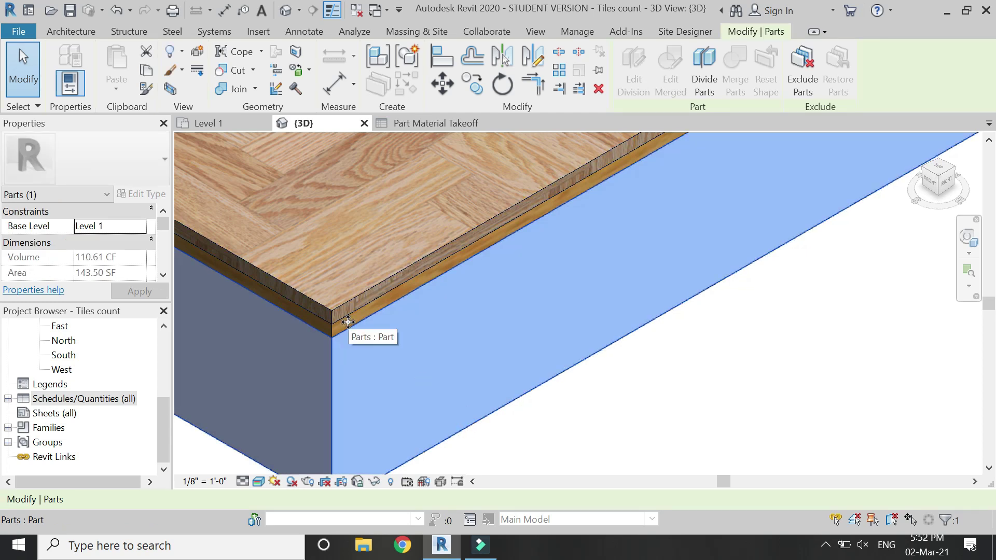
{"action": "scroll", "coordinate": [387, 365], "scroll_direction": "down", "scroll_amount": 2}
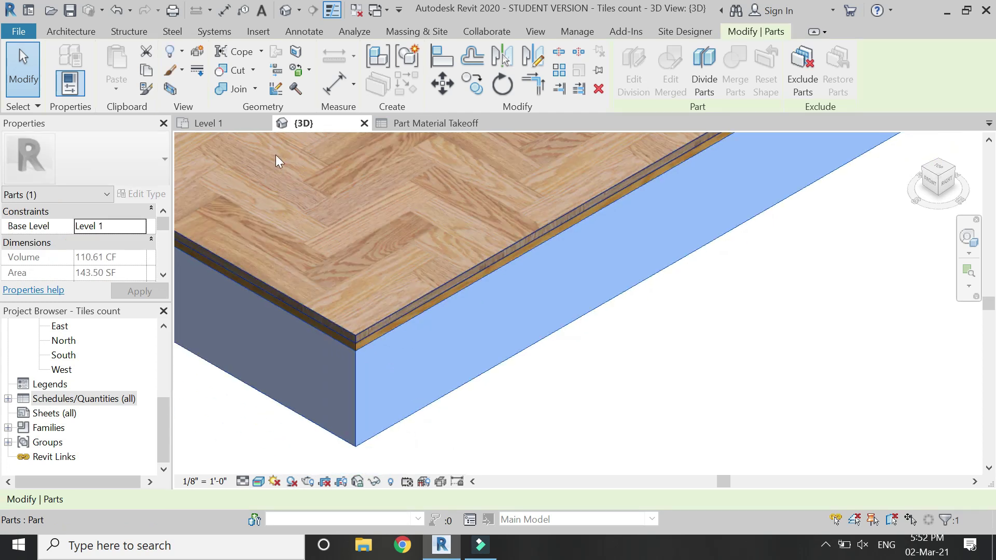
{"action": "left_click", "coordinate": [410, 125]}
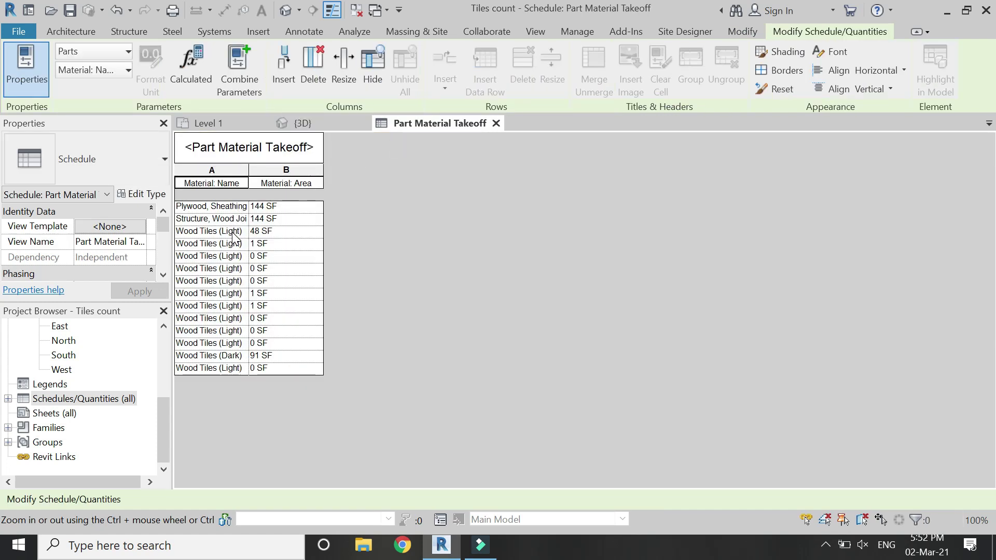
{"action": "left_click", "coordinate": [315, 124]}
{"action": "scroll", "coordinate": [488, 402], "scroll_direction": "down", "scroll_amount": 4}
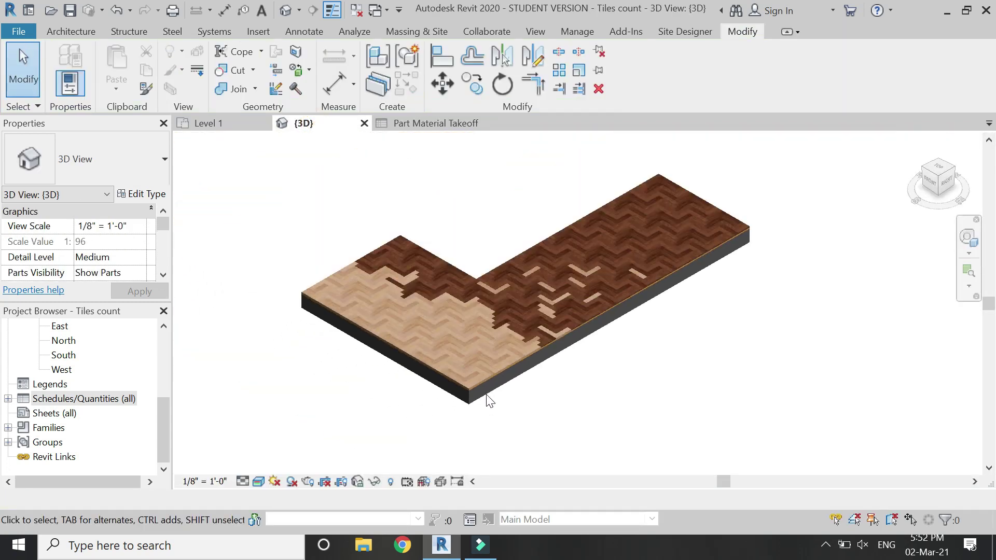
{"action": "scroll", "coordinate": [502, 293], "scroll_direction": "up", "scroll_amount": 2}
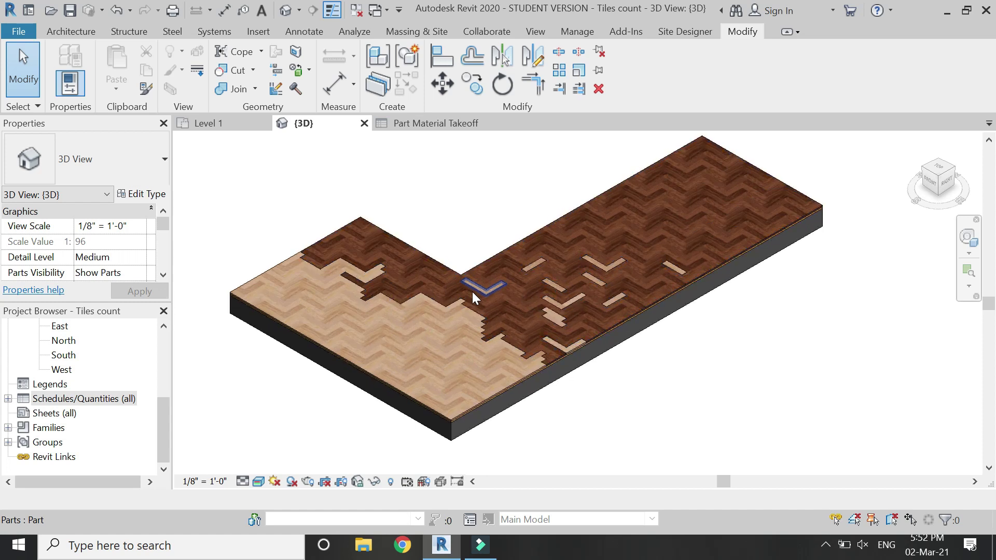
{"action": "left_click", "coordinate": [430, 129]}
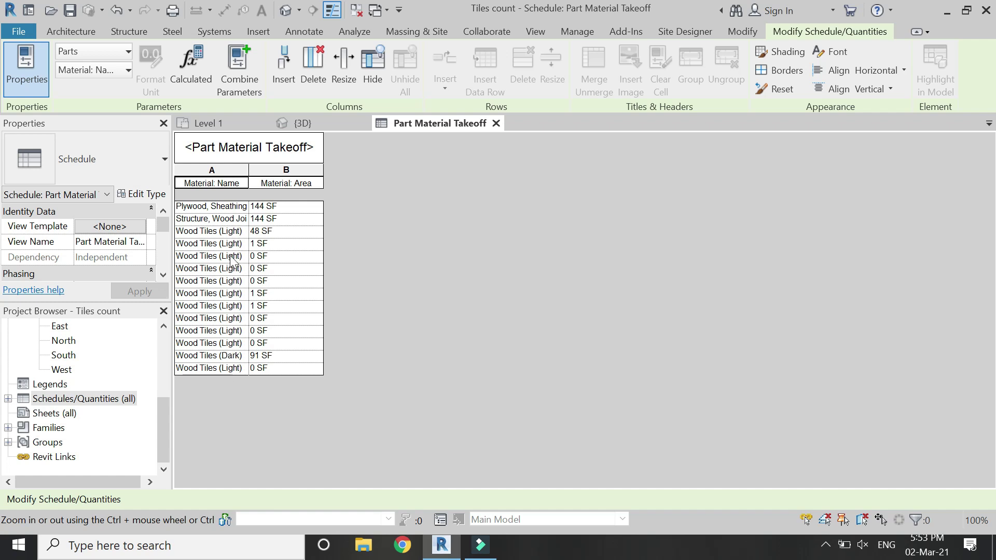
{"action": "left_click", "coordinate": [322, 123]}
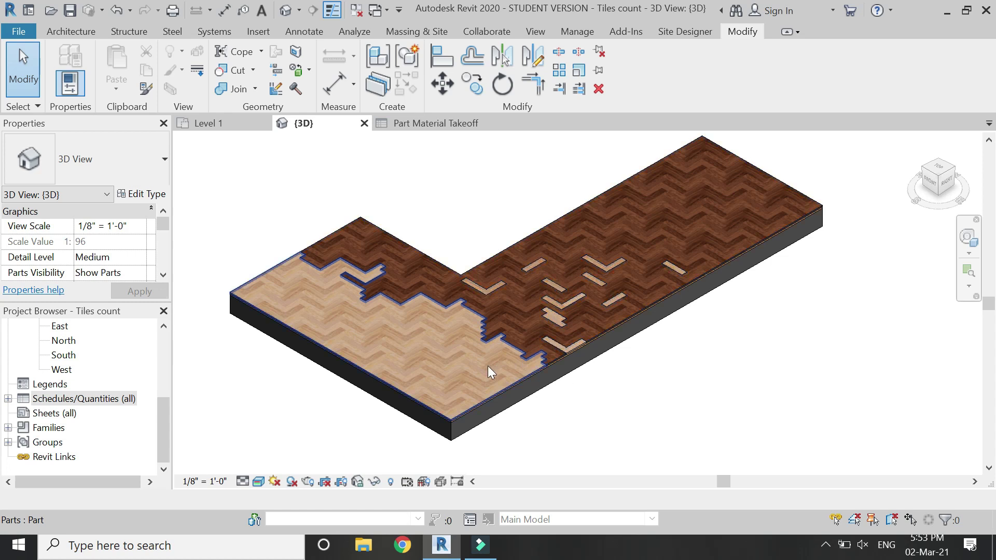
{"action": "scroll", "coordinate": [471, 338], "scroll_direction": "up", "scroll_amount": 2}
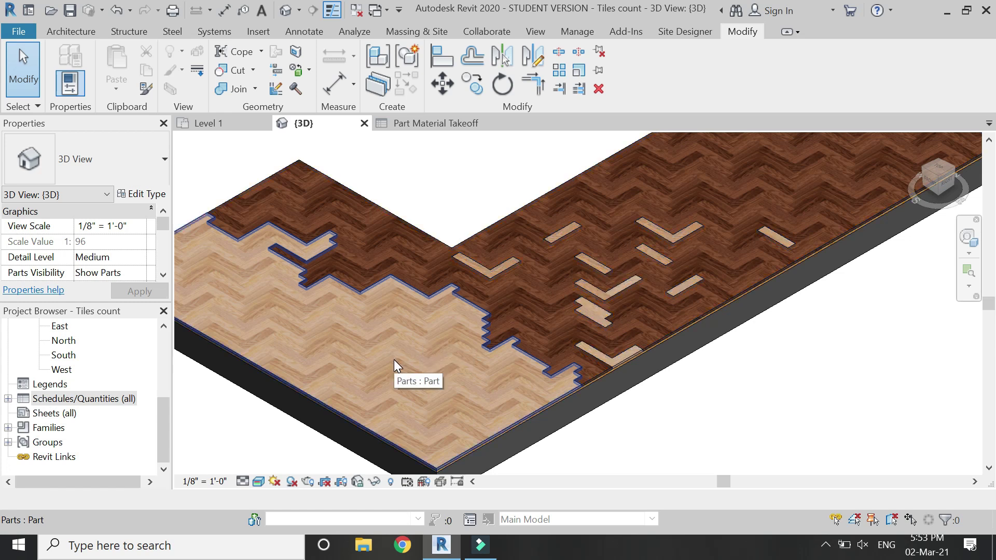
{"action": "scroll", "coordinate": [393, 359], "scroll_direction": "down", "scroll_amount": 2}
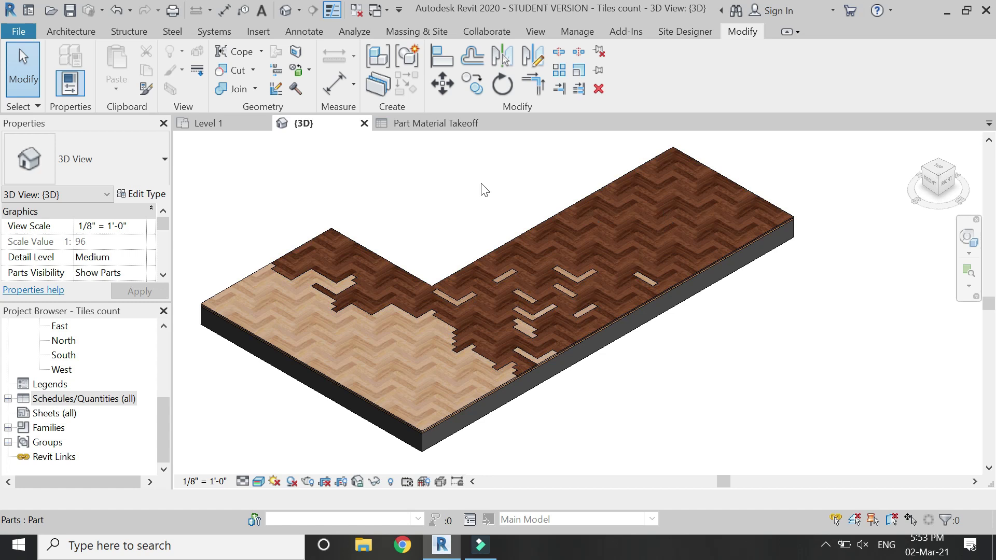
{"action": "left_click", "coordinate": [438, 130]}
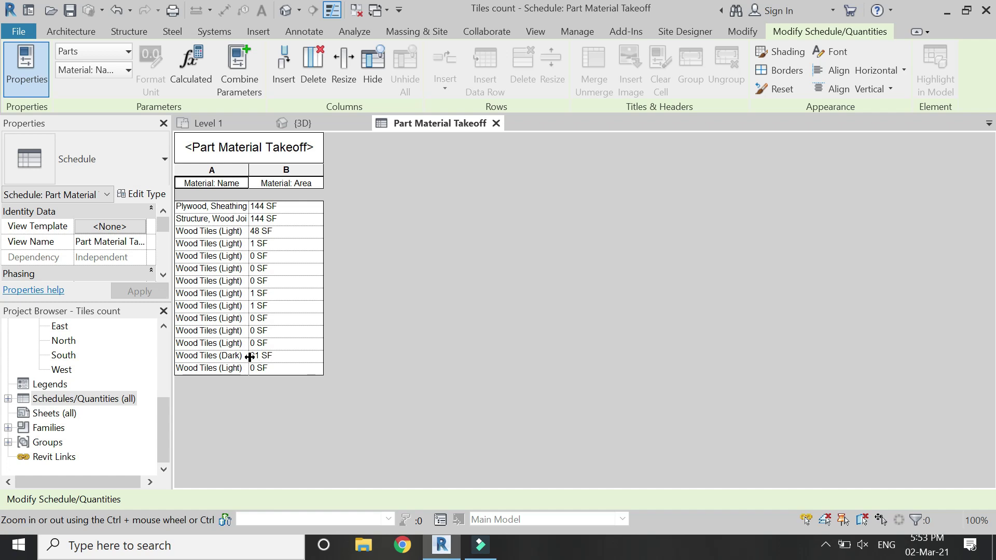
{"action": "left_click", "coordinate": [262, 270]}
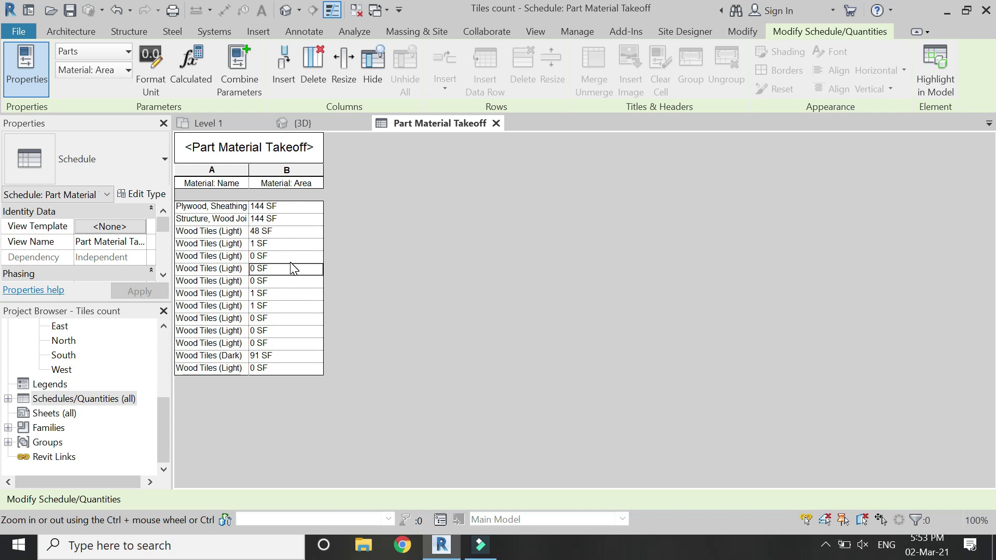
- Format Material: Area with custom rounding to 3 decimal places, giving 91.378 SF
{"action": "left_click", "coordinate": [294, 232]}
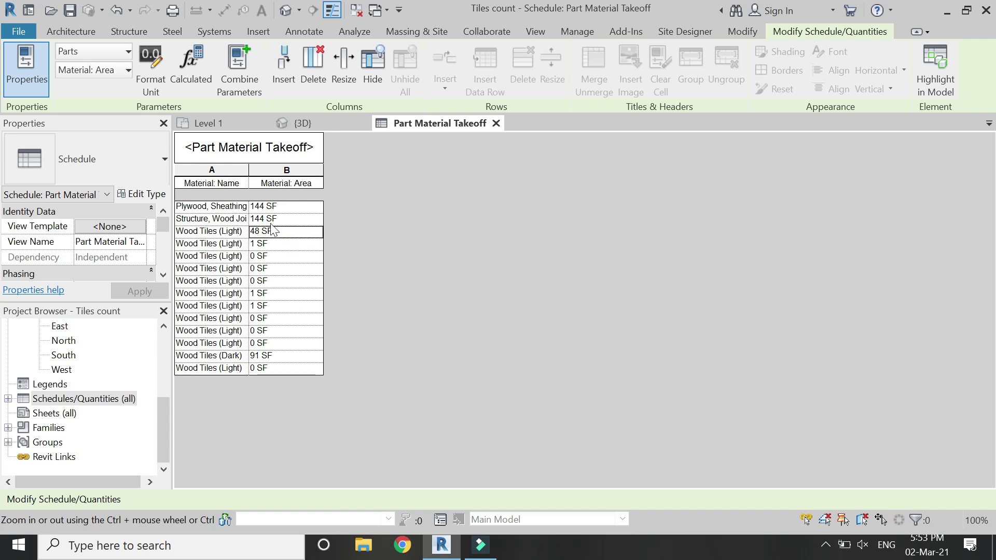
{"action": "left_click", "coordinate": [156, 83]}
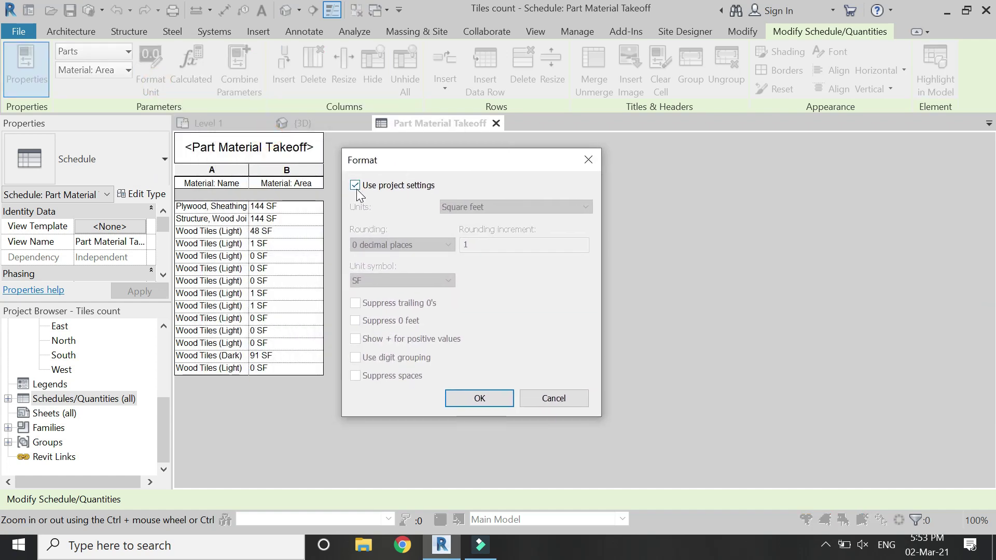
{"action": "left_click", "coordinate": [356, 188]}
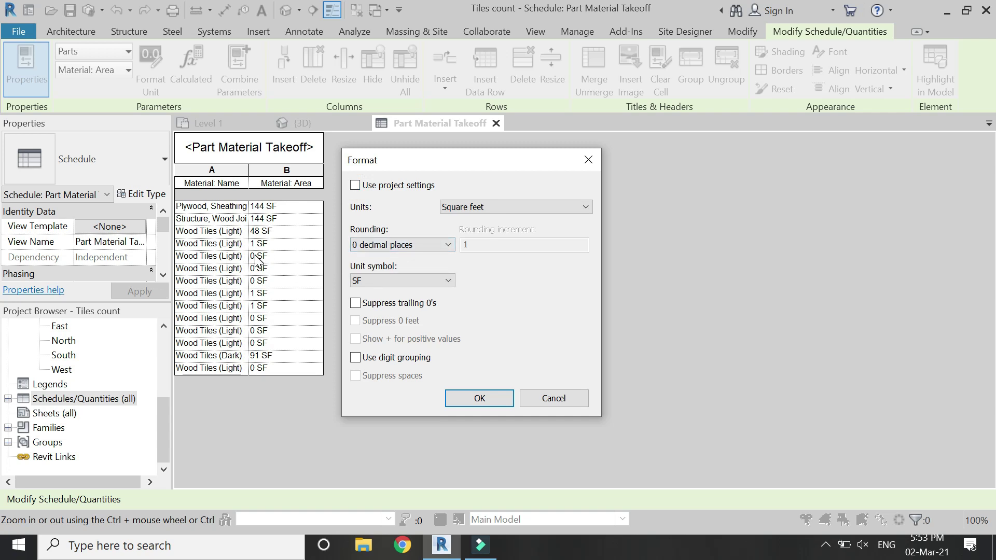
{"action": "left_click", "coordinate": [383, 246]}
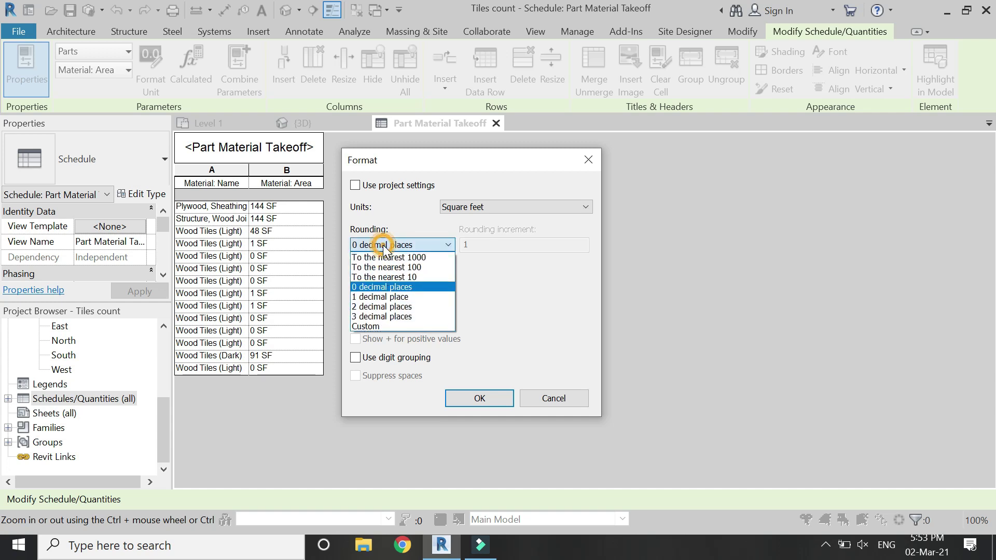
{"action": "left_click", "coordinate": [382, 317]}
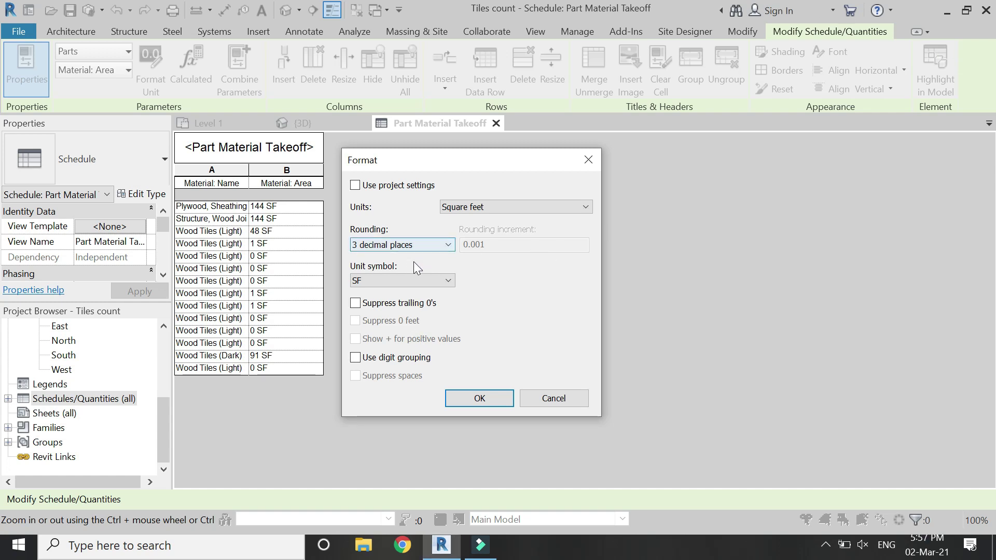
{"action": "left_click", "coordinate": [461, 396]}
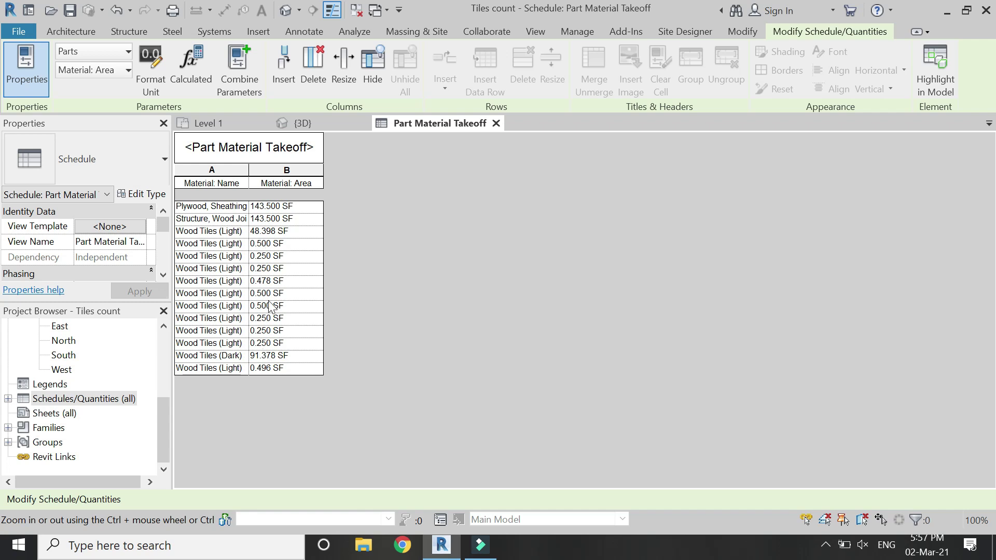
- Set up a schedule filter on the Material: Name field
{"action": "scroll", "coordinate": [118, 254], "scroll_direction": "down", "scroll_amount": 1}
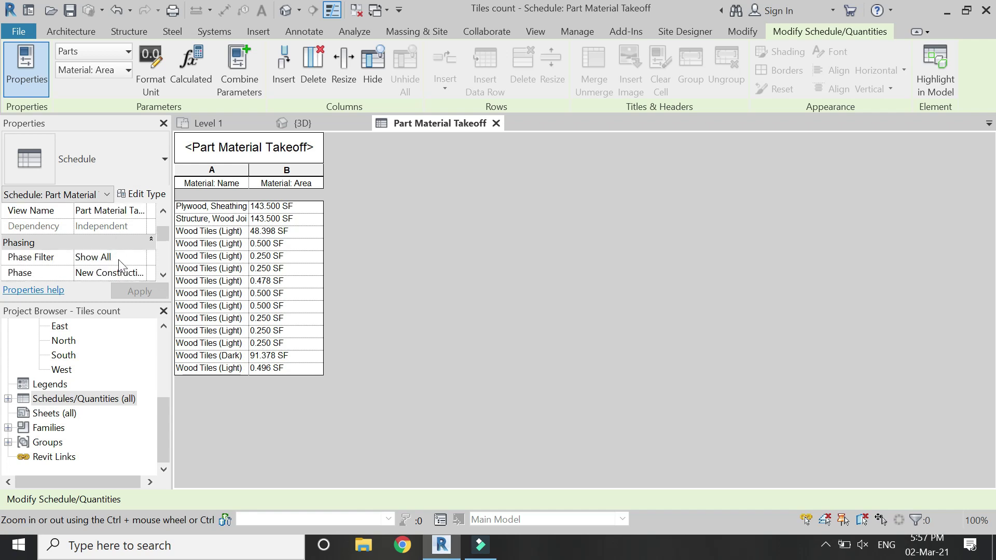
{"action": "scroll", "coordinate": [138, 256], "scroll_direction": "up", "scroll_amount": 1}
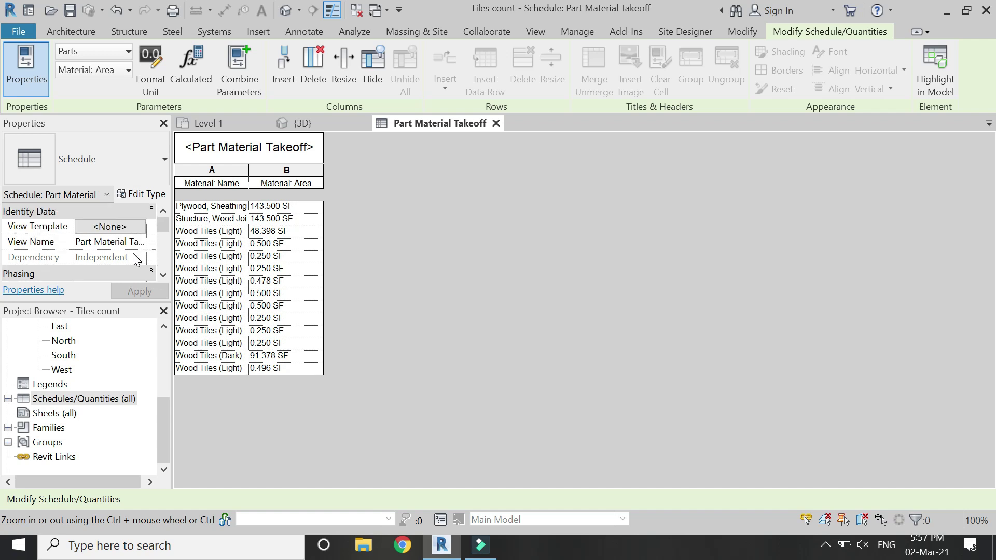
{"action": "scroll", "coordinate": [135, 251], "scroll_direction": "down", "scroll_amount": 3}
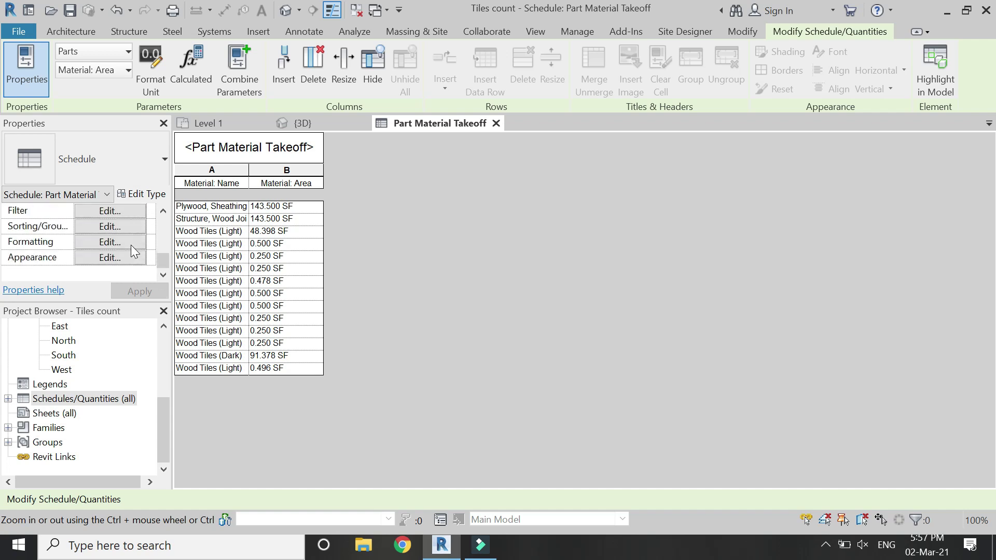
{"action": "scroll", "coordinate": [128, 247], "scroll_direction": "up", "scroll_amount": 1}
{"action": "left_click", "coordinate": [125, 223]}
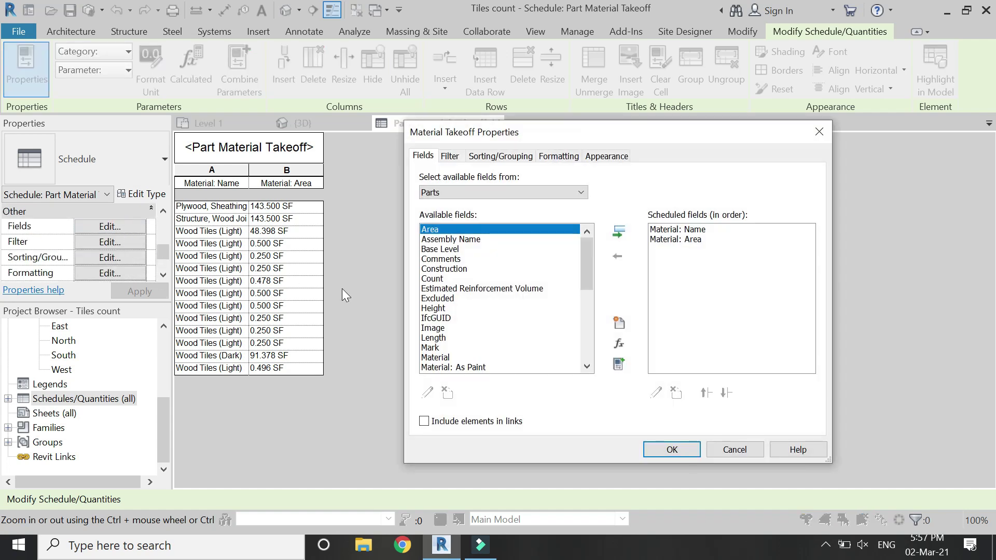
{"action": "left_click", "coordinate": [449, 156]}
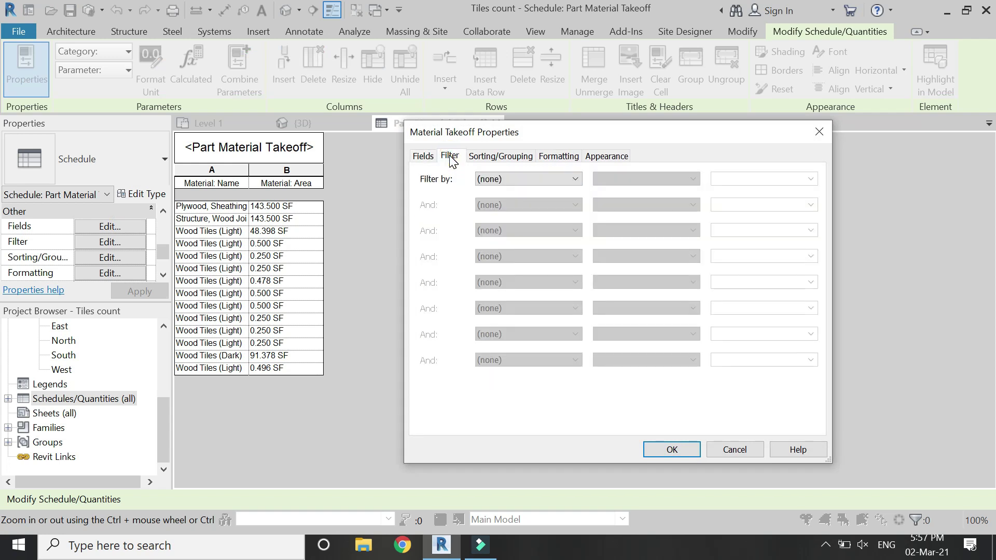
{"action": "left_click", "coordinate": [502, 179]}
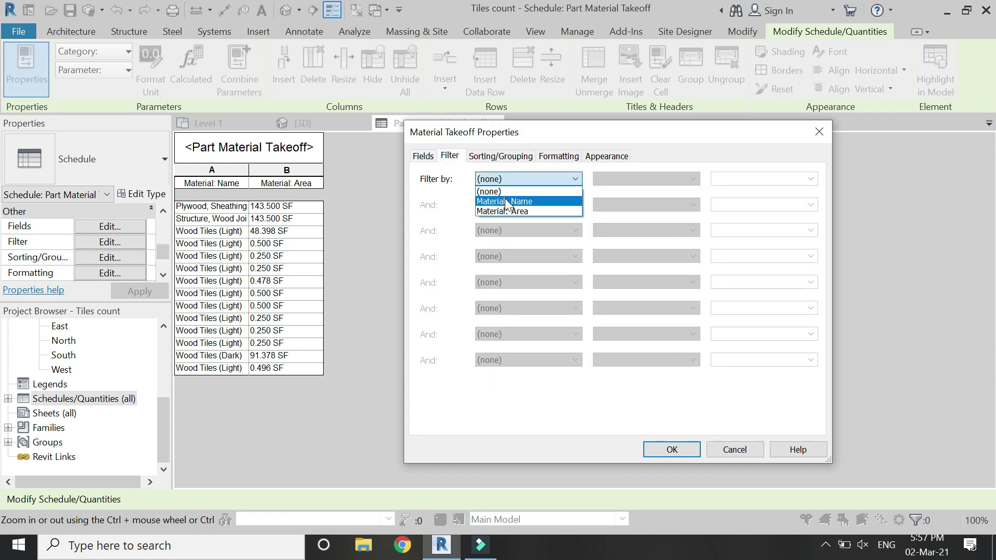
{"action": "left_click", "coordinate": [506, 202]}
- Make the filter match names containing "Tiles" and apply it
{"action": "left_click", "coordinate": [626, 177]}
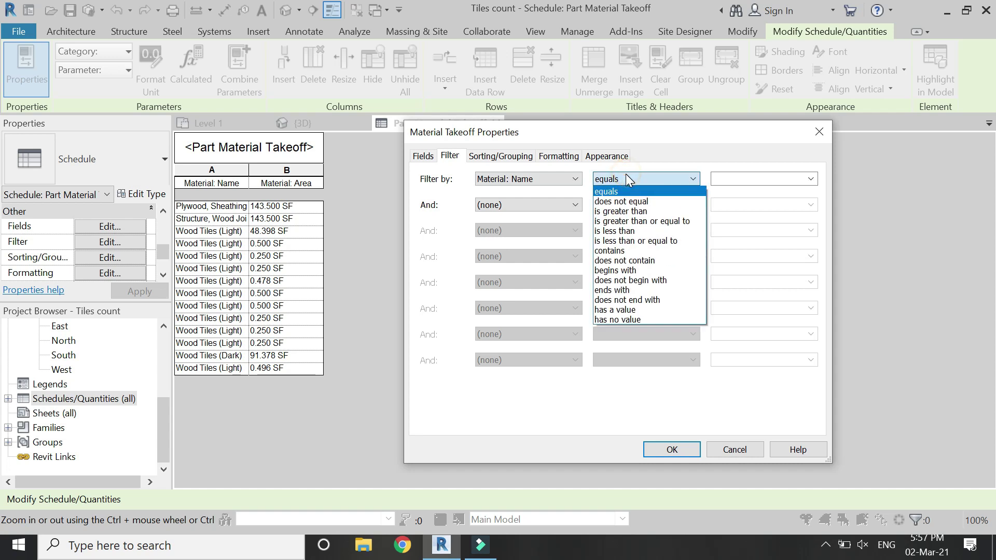
{"action": "left_click", "coordinate": [625, 251]}
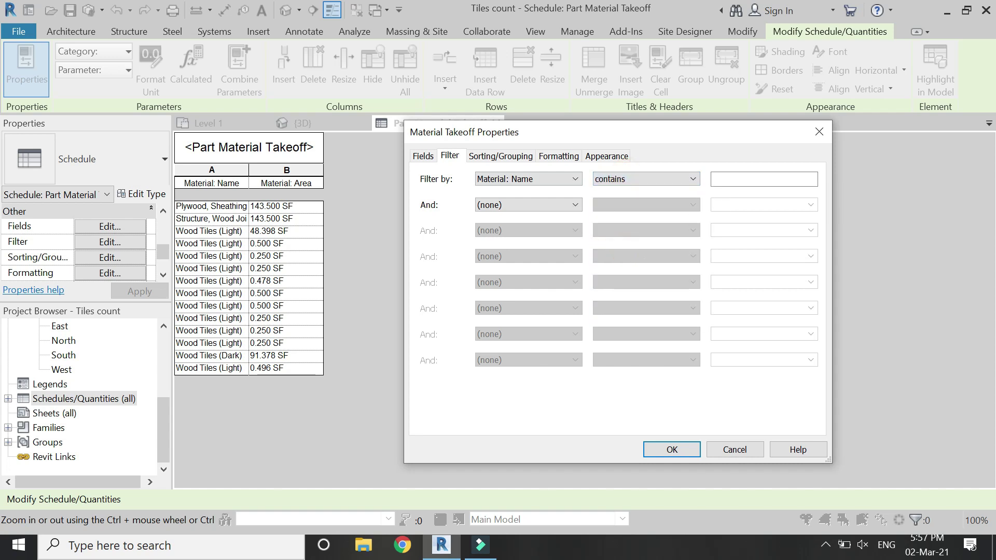
{"action": "left_click", "coordinate": [729, 179]}
{"action": "left_click", "coordinate": [673, 450]}
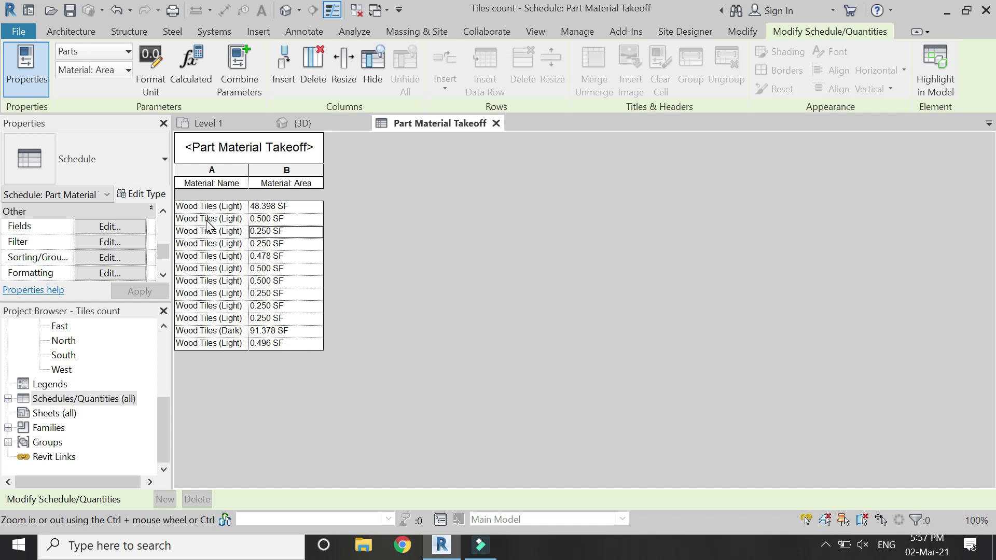
{"action": "left_click", "coordinate": [113, 243]}
- Sort and group by Material: Name with a header and a count-and-totals footer
{"action": "left_click", "coordinate": [522, 162]}
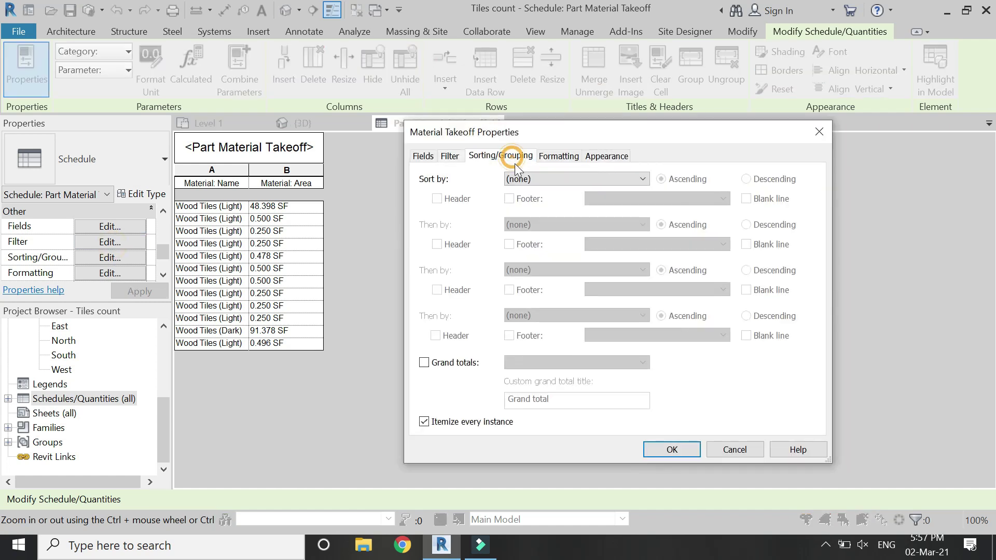
{"action": "left_click", "coordinate": [550, 181]}
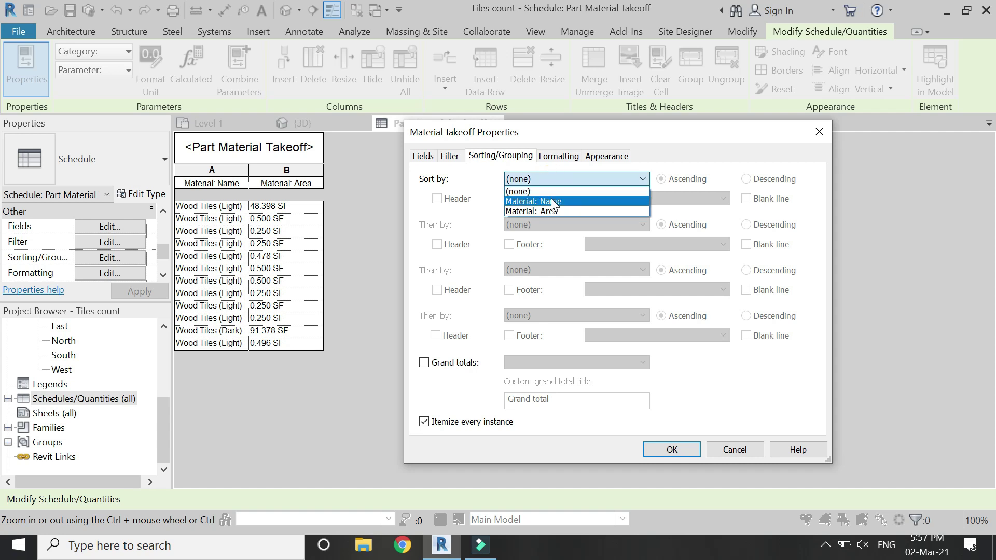
{"action": "left_click", "coordinate": [551, 201]}
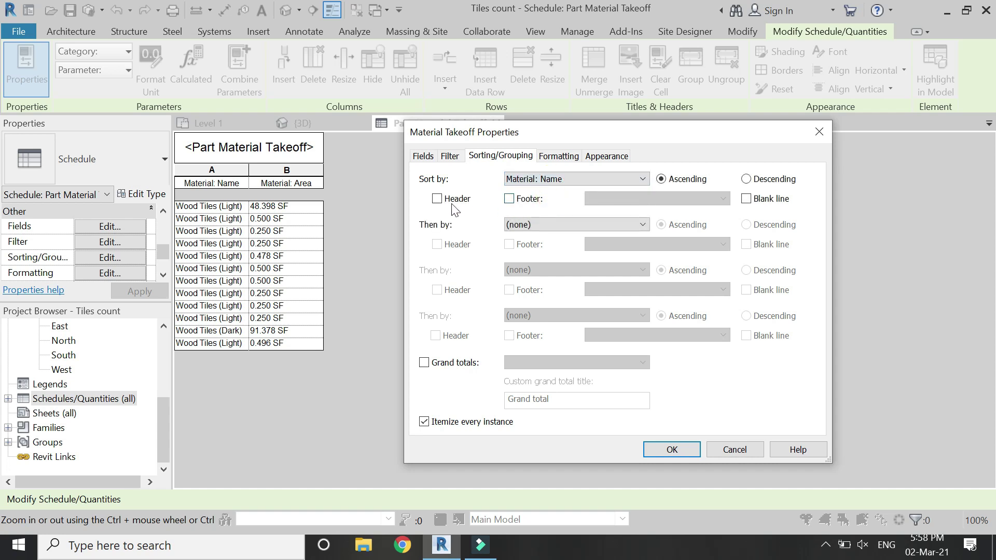
{"action": "left_click", "coordinate": [437, 198]}
{"action": "left_click", "coordinate": [509, 198]}
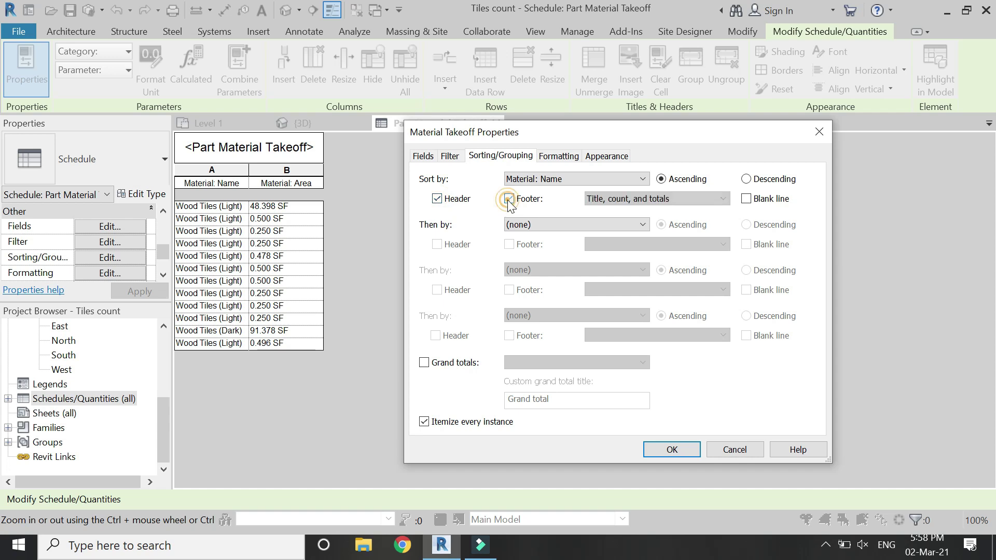
{"action": "left_click", "coordinate": [606, 203]}
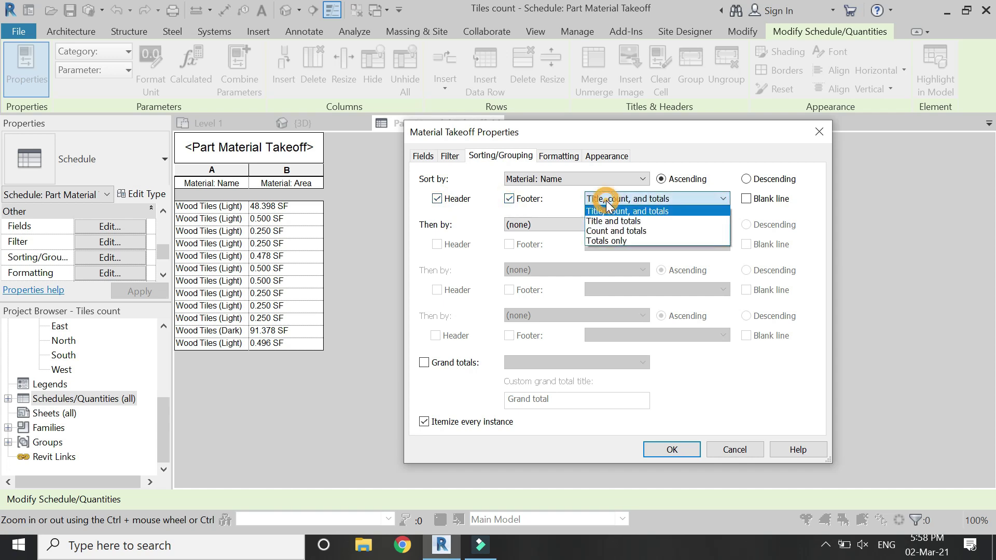
{"action": "left_click", "coordinate": [612, 232]}
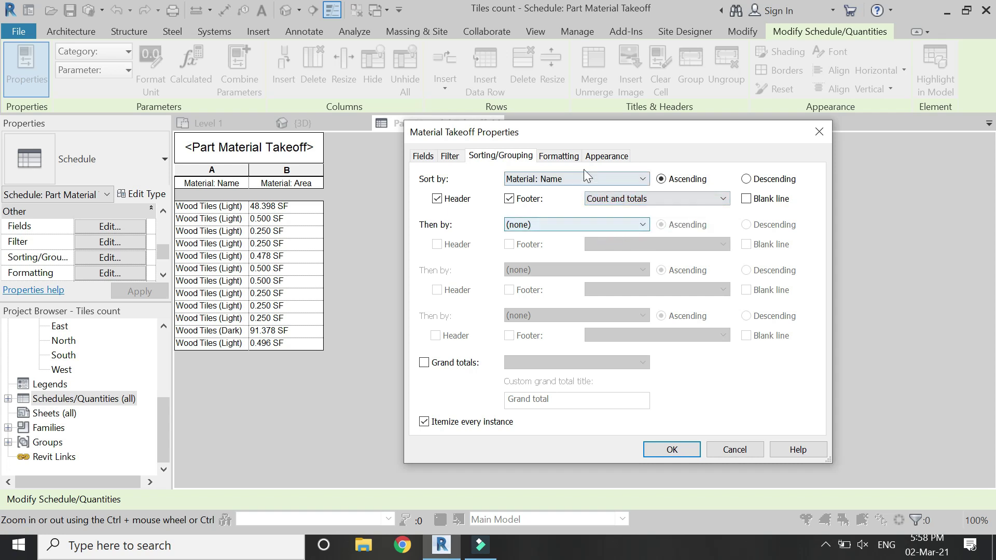
- Set Material: Area to calculate totals and apply the changes to the takeoff
{"action": "left_click", "coordinate": [563, 158]}
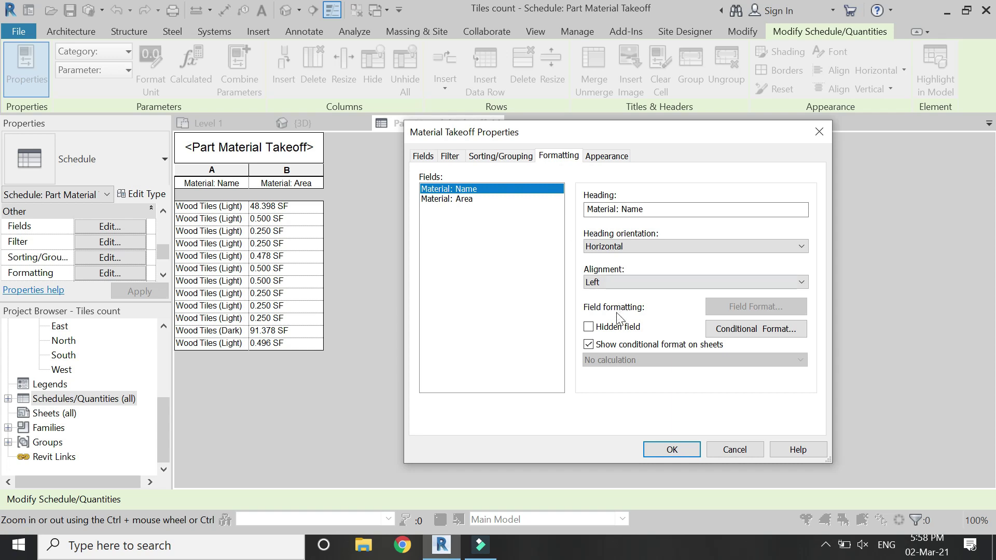
{"action": "left_click", "coordinate": [474, 200]}
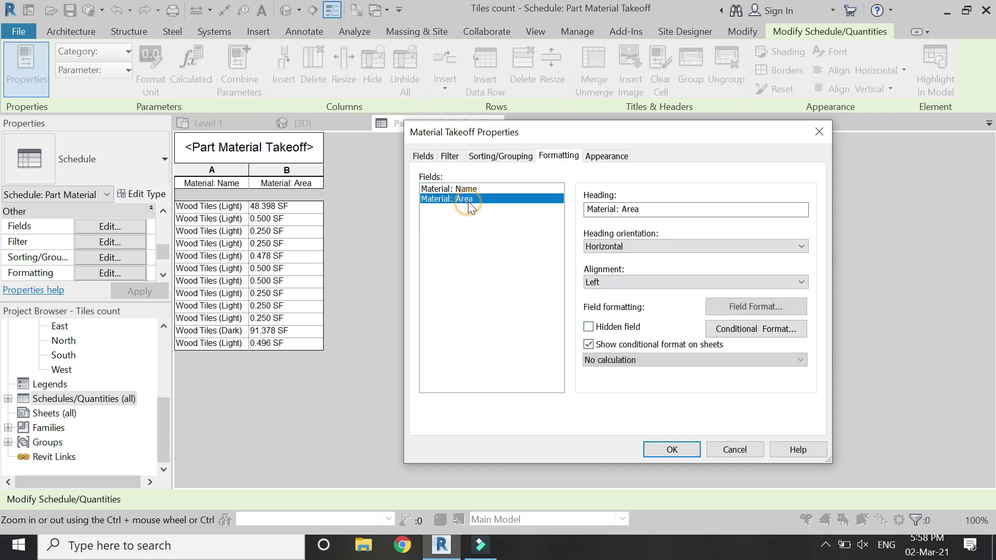
{"action": "left_click", "coordinate": [617, 360]}
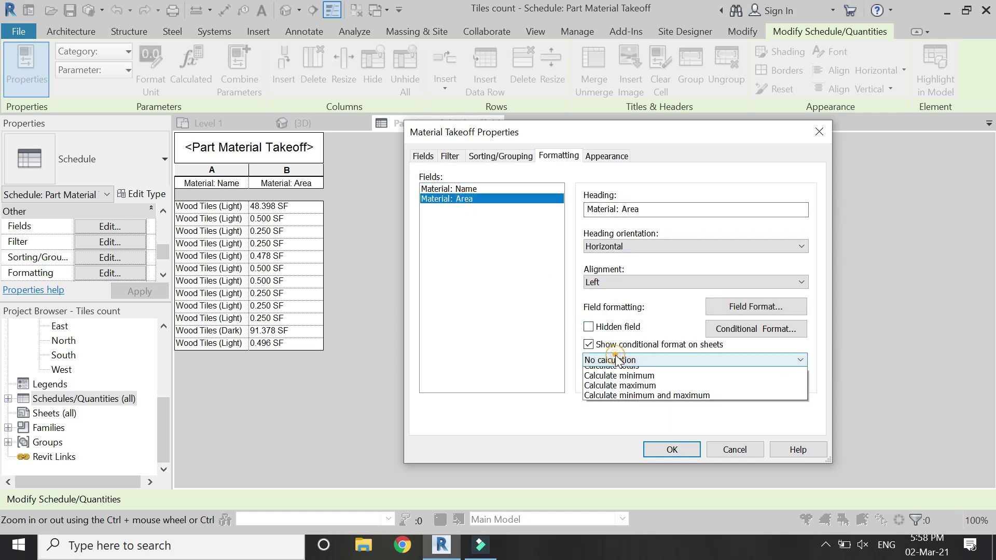
{"action": "left_click", "coordinate": [619, 381]}
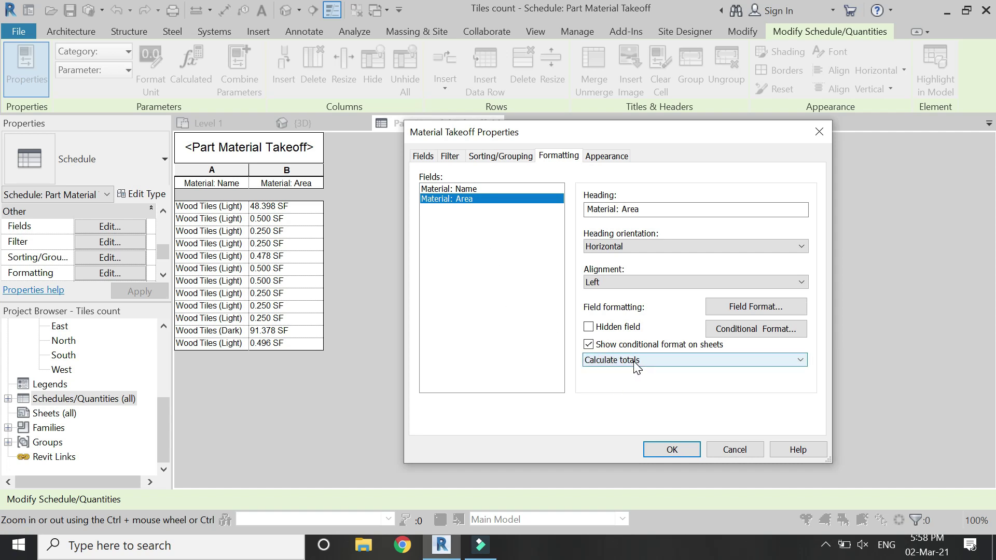
{"action": "left_click", "coordinate": [662, 452]}
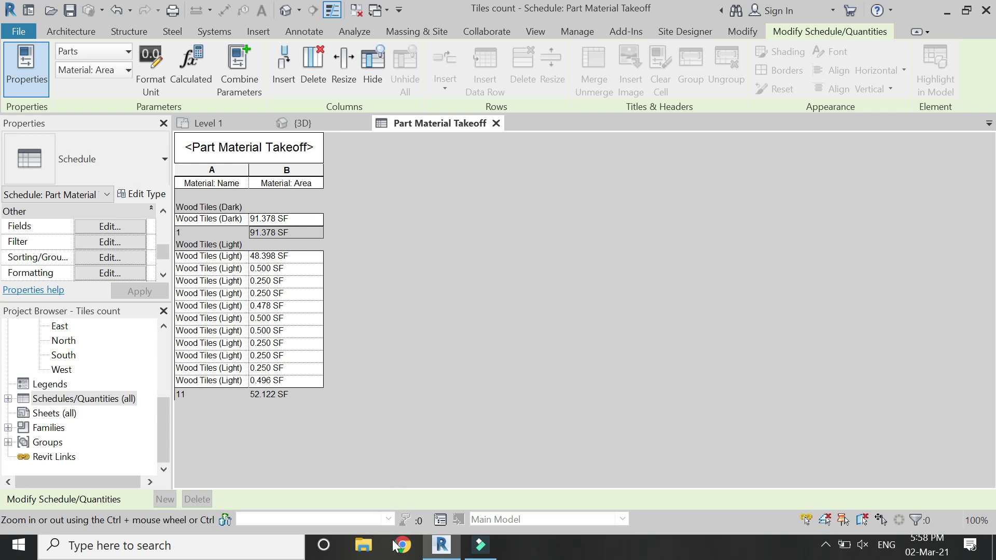
- Convert 36 square inches to square feet in Google (0.25), then return to Revit
{"action": "key", "text": "Escape"}
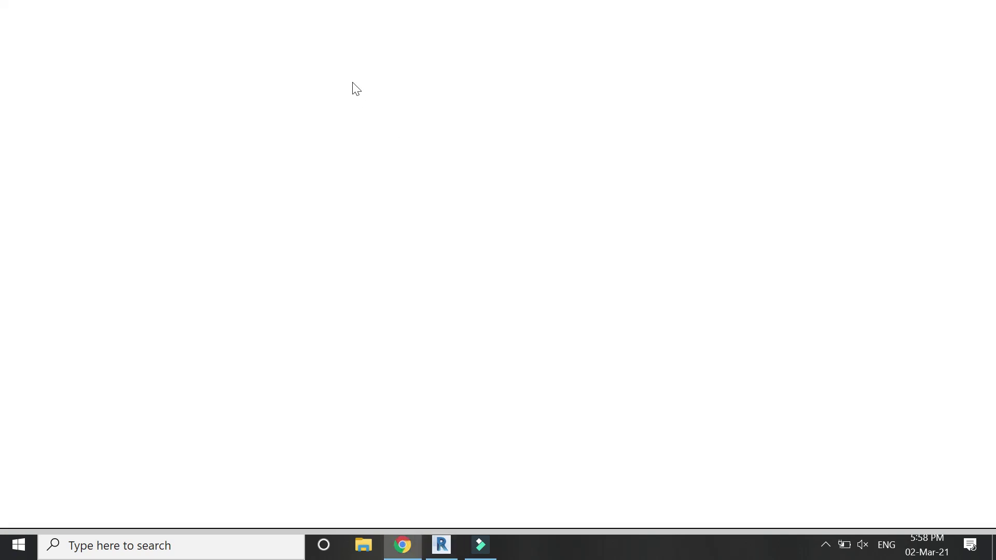
{"action": "type", "text": "square inch to square feet"}
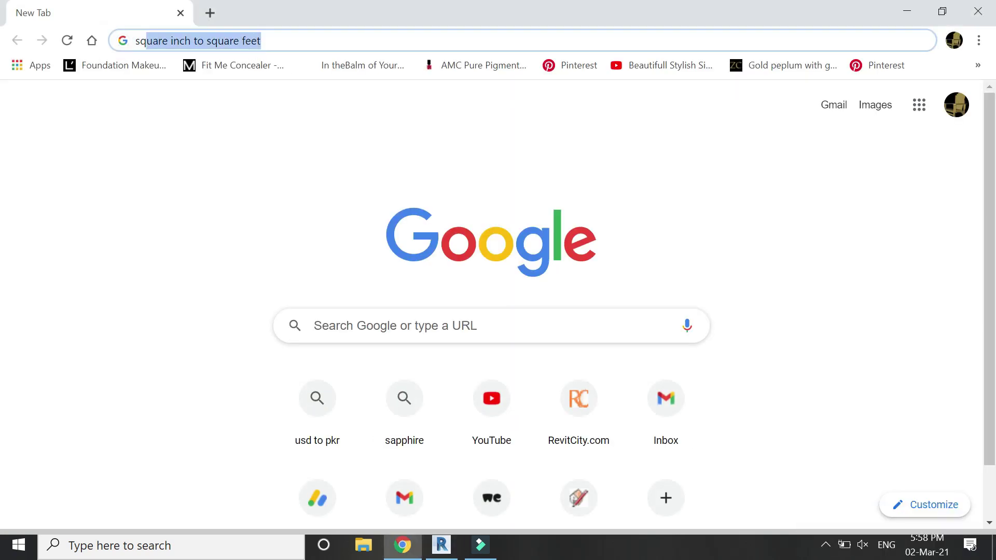
{"action": "left_click", "coordinate": [267, 42]}
{"action": "key", "text": "Return"}
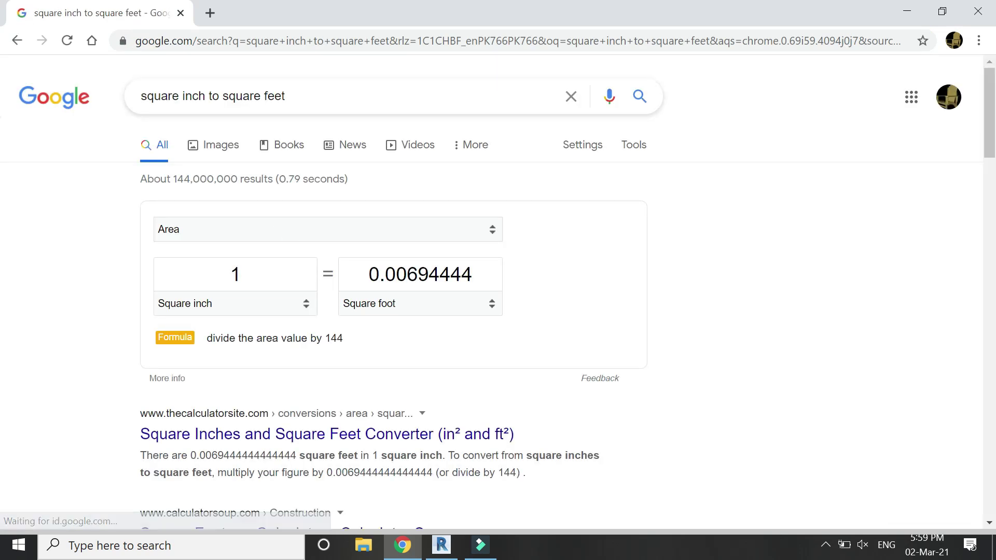
{"action": "double_click", "coordinate": [240, 277]}
{"action": "type", "text": "36"}
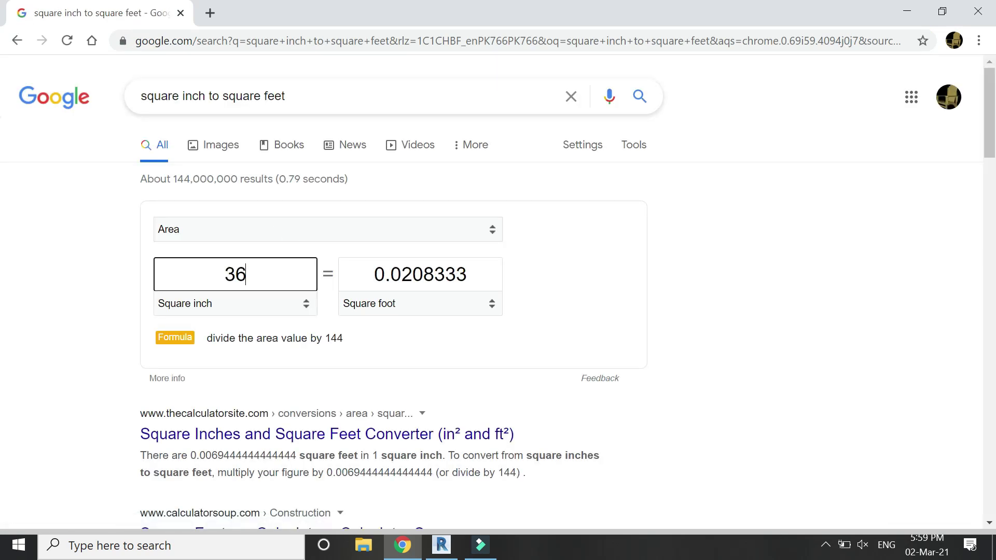
{"action": "double_click", "coordinate": [240, 277]}
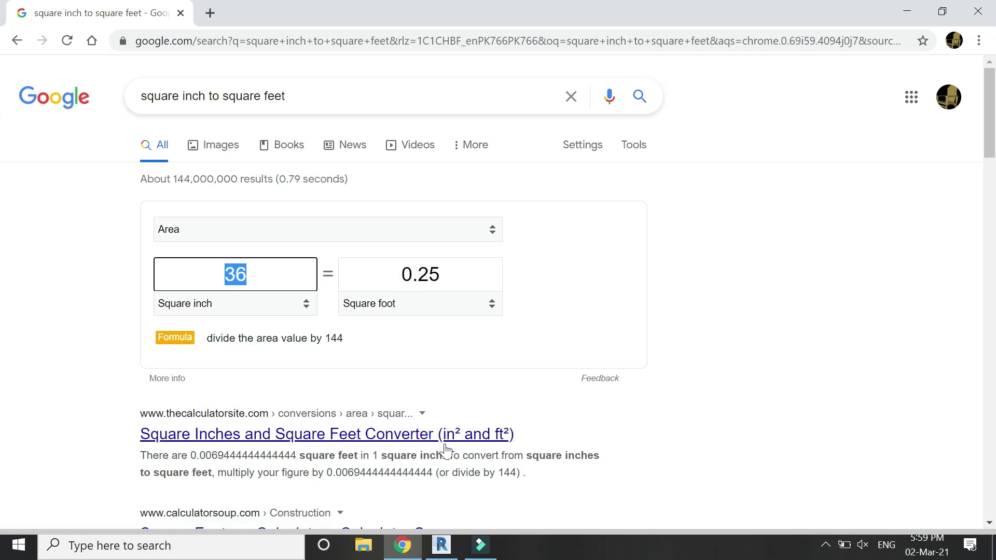
{"action": "left_click", "coordinate": [449, 553]}
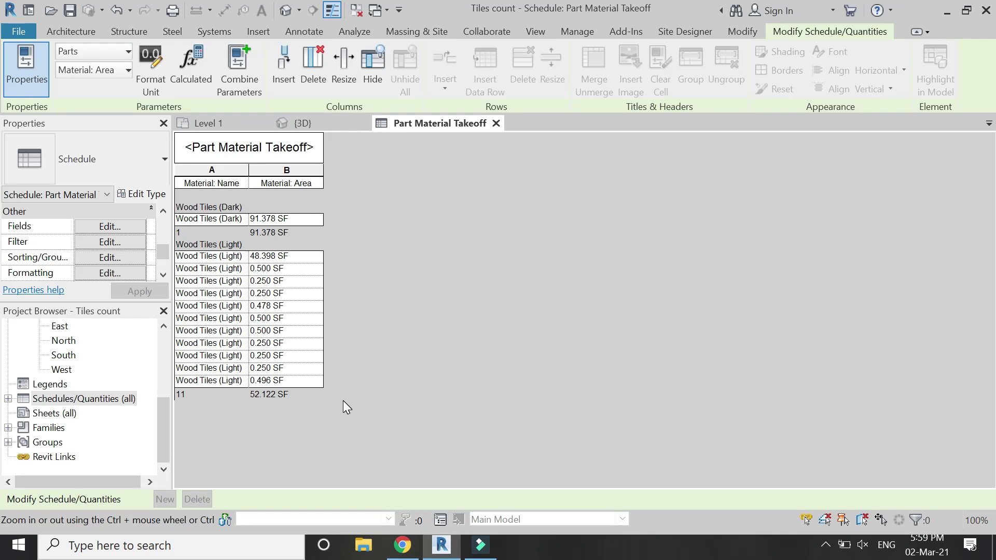
- Add an Integer calculated column 'Tiles Count' with formula Material: Area/0.25
{"action": "left_click", "coordinate": [191, 65]}
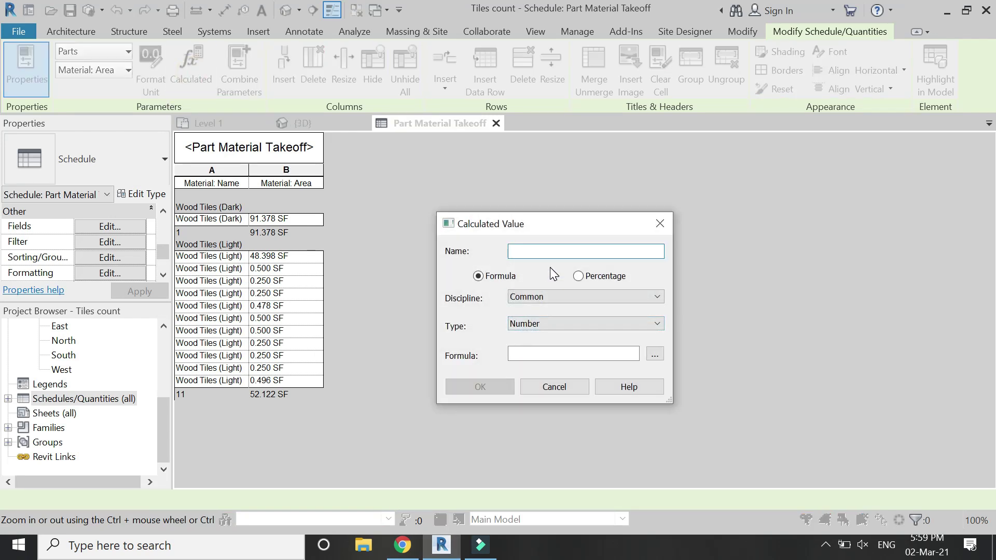
{"action": "type", "text": "Tiles Count"}
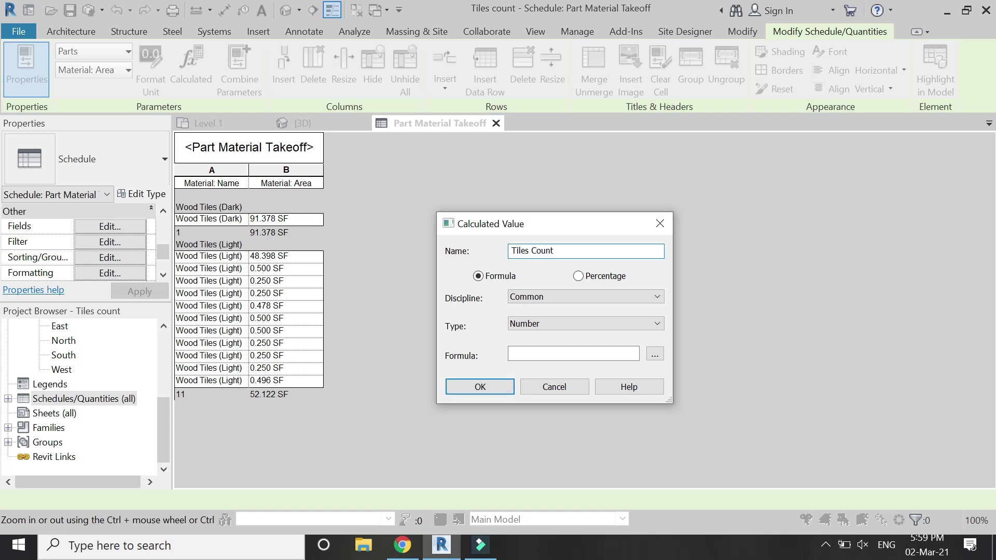
{"action": "left_click", "coordinate": [537, 326]}
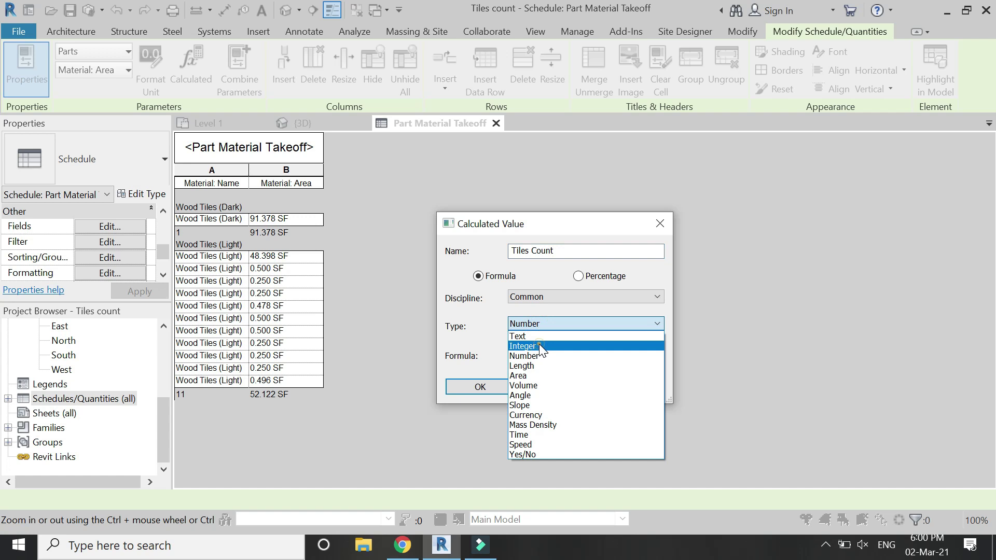
{"action": "left_click", "coordinate": [539, 344]}
{"action": "left_click", "coordinate": [649, 356]}
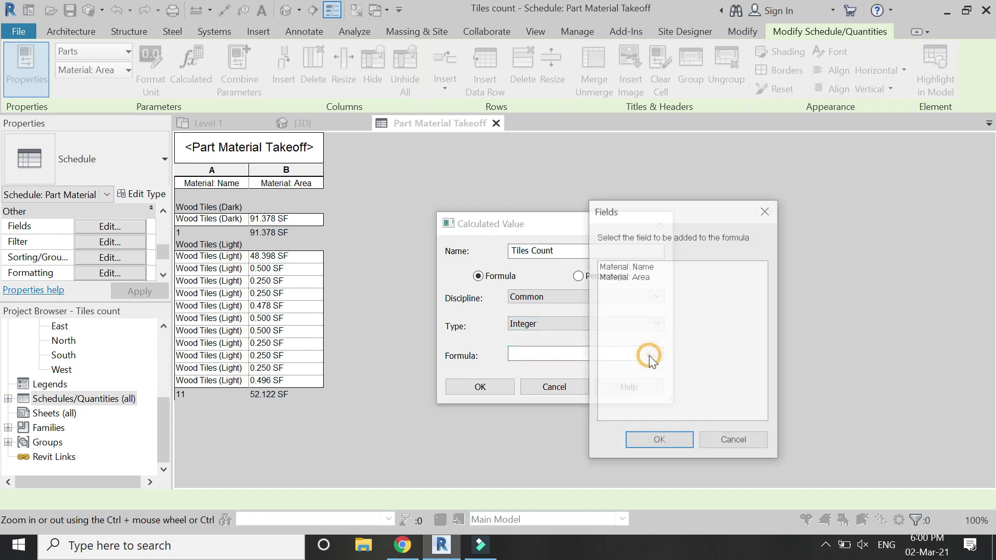
{"action": "left_click", "coordinate": [634, 276]}
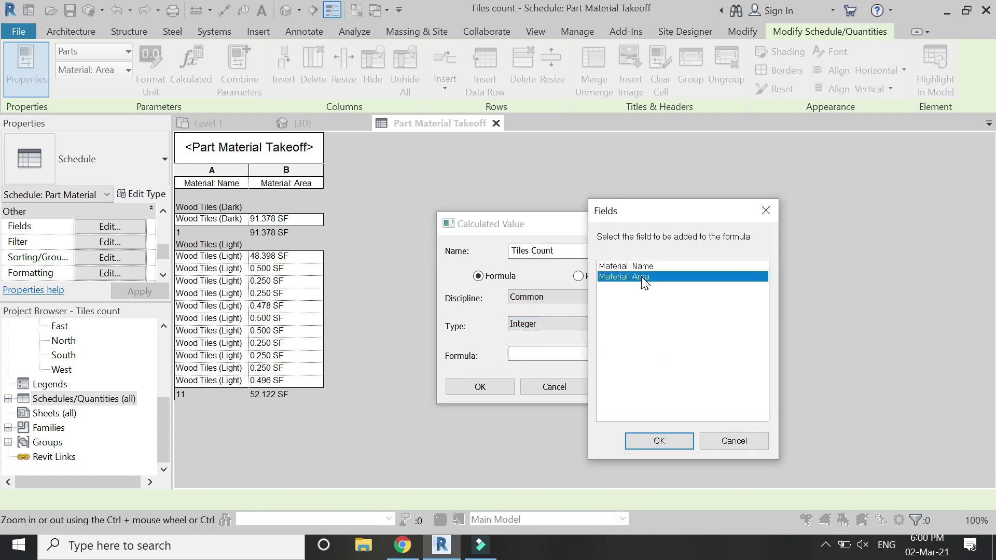
{"action": "left_click", "coordinate": [658, 441]}
{"action": "type", "text": "/0.25"}
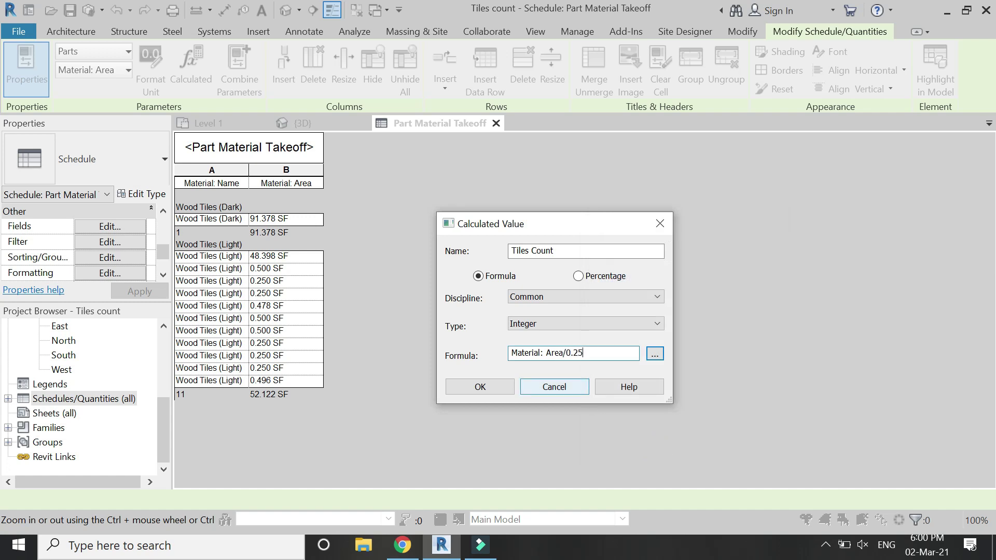
{"action": "left_click", "coordinate": [498, 387]}
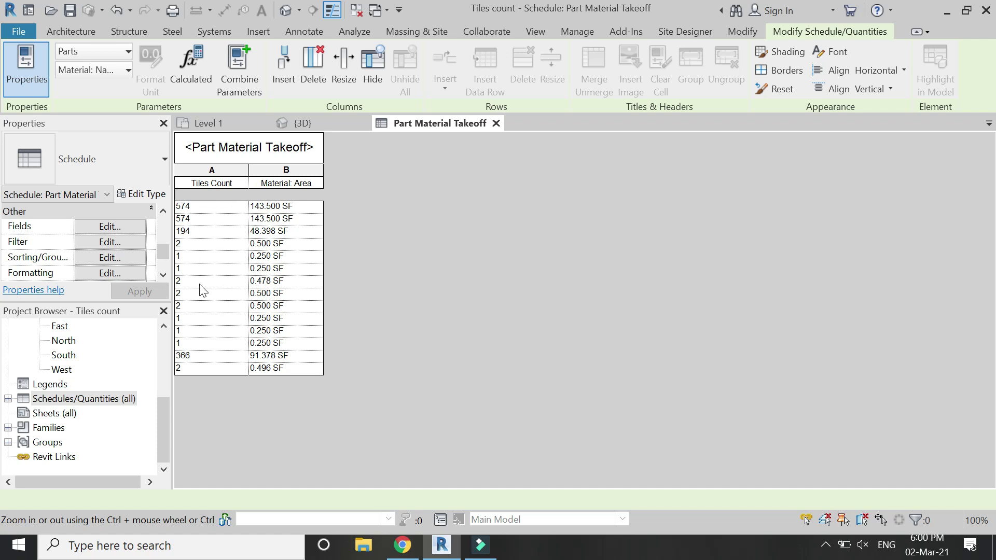
{"action": "left_click", "coordinate": [96, 229]}
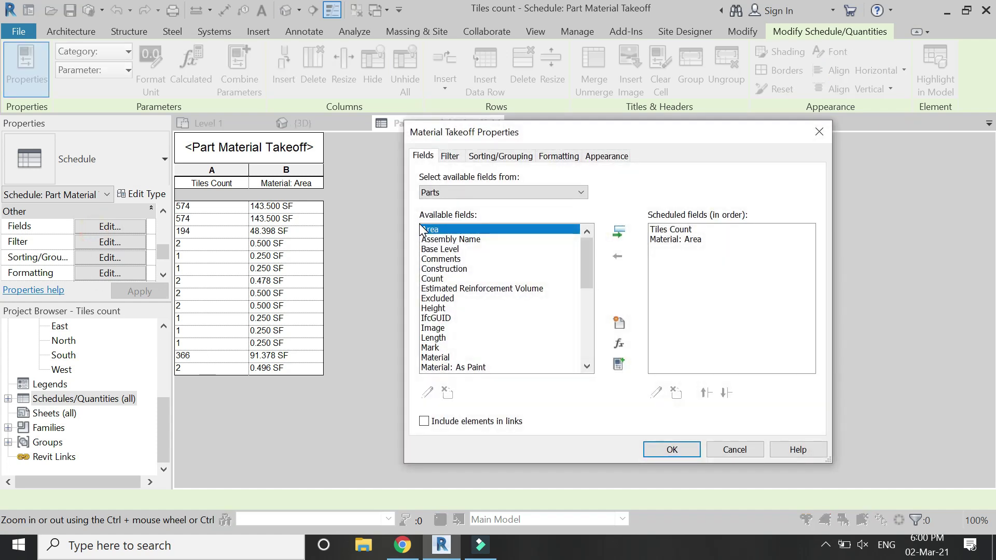
- Add Material: Name to the scheduled fields as the first column
{"action": "scroll", "coordinate": [477, 346], "scroll_direction": "down", "scroll_amount": 3}
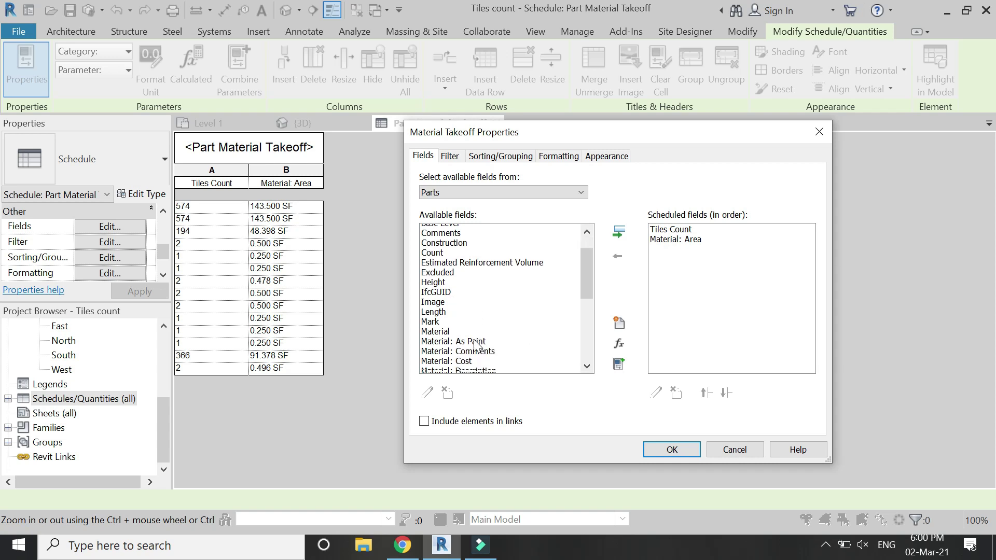
{"action": "scroll", "coordinate": [476, 346], "scroll_direction": "down", "scroll_amount": 6}
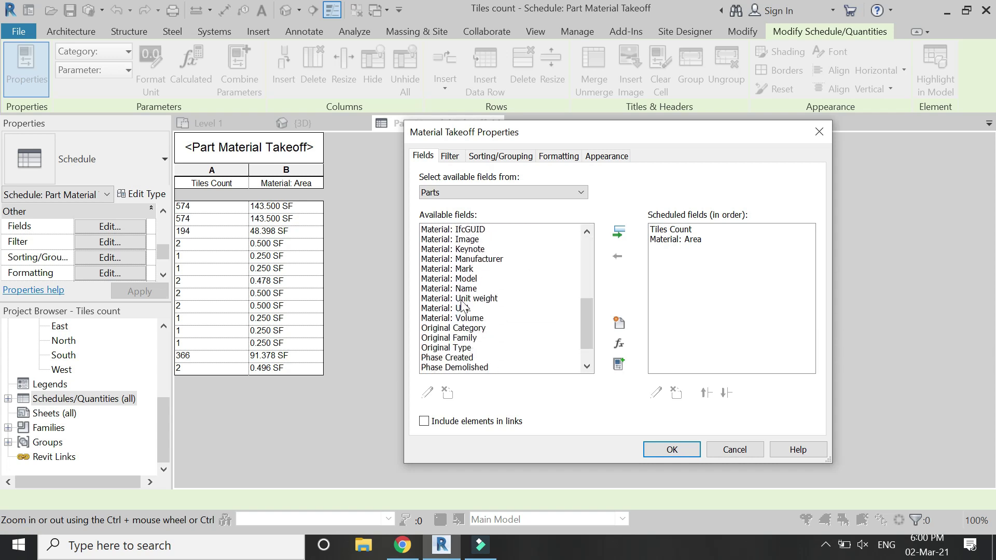
{"action": "left_click", "coordinate": [462, 289]}
{"action": "left_click", "coordinate": [618, 233]}
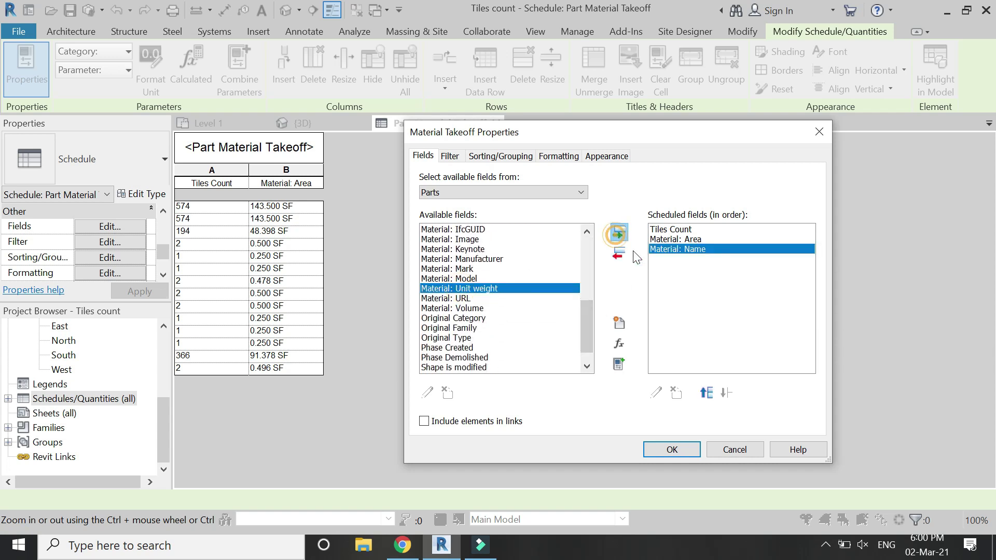
{"action": "left_click", "coordinate": [706, 392]}
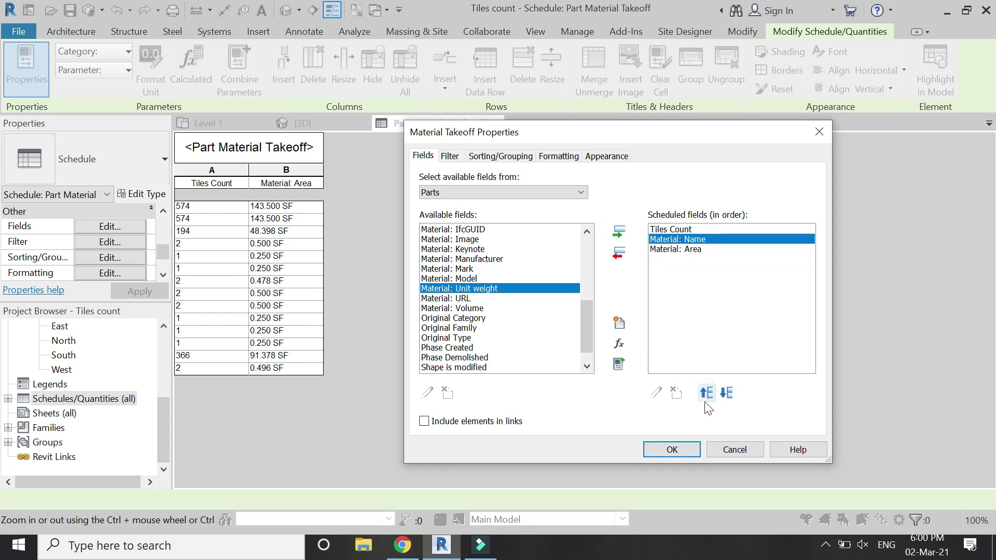
{"action": "left_click", "coordinate": [705, 395]}
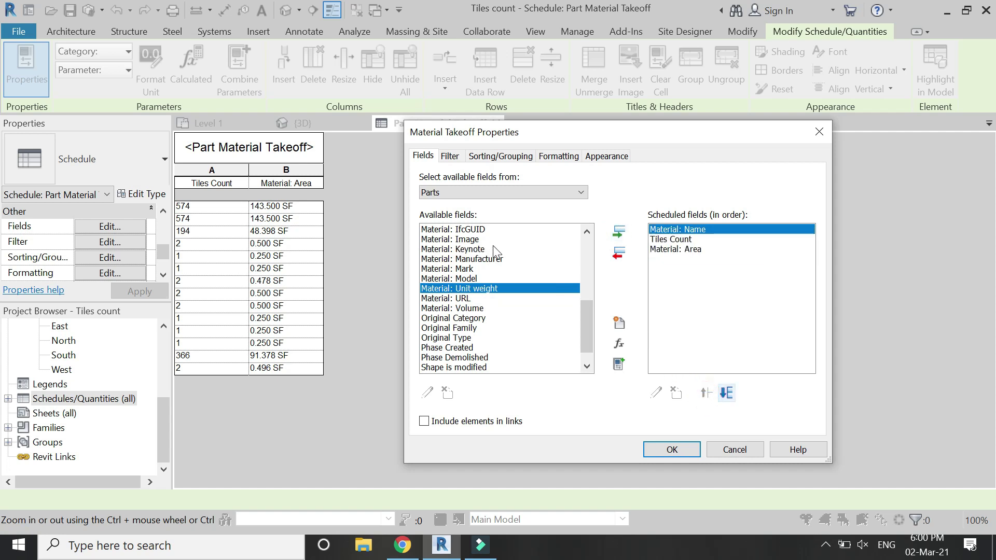
- Filter the takeoff to rows where Material: Name contains 'Tiles'
{"action": "left_click", "coordinate": [448, 158]}
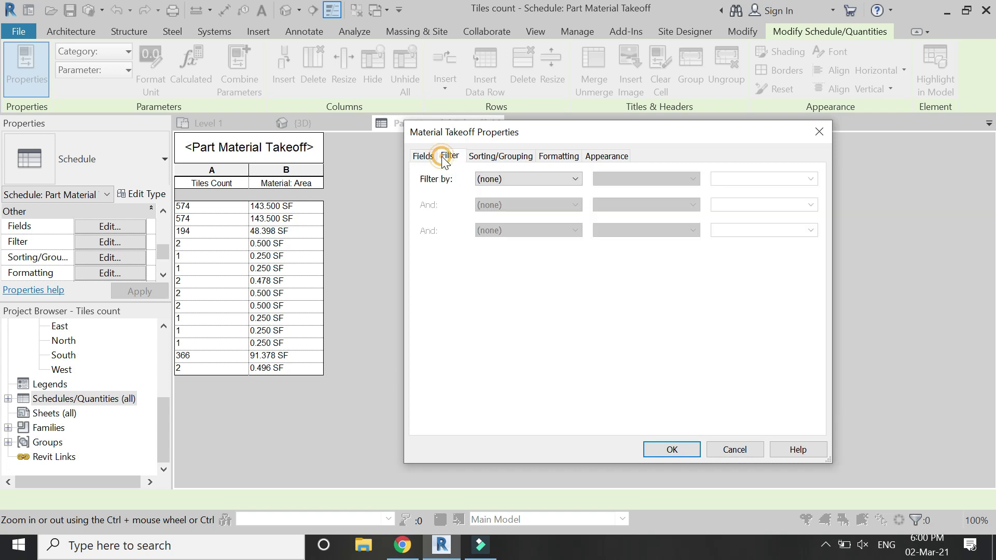
{"action": "left_click", "coordinate": [505, 179]}
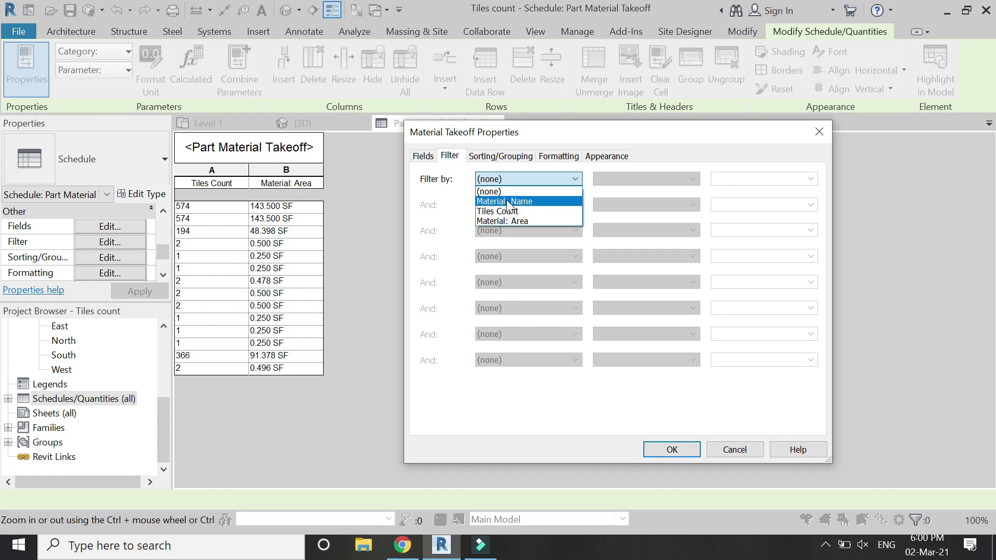
{"action": "left_click", "coordinate": [504, 201]}
{"action": "left_click", "coordinate": [685, 179]}
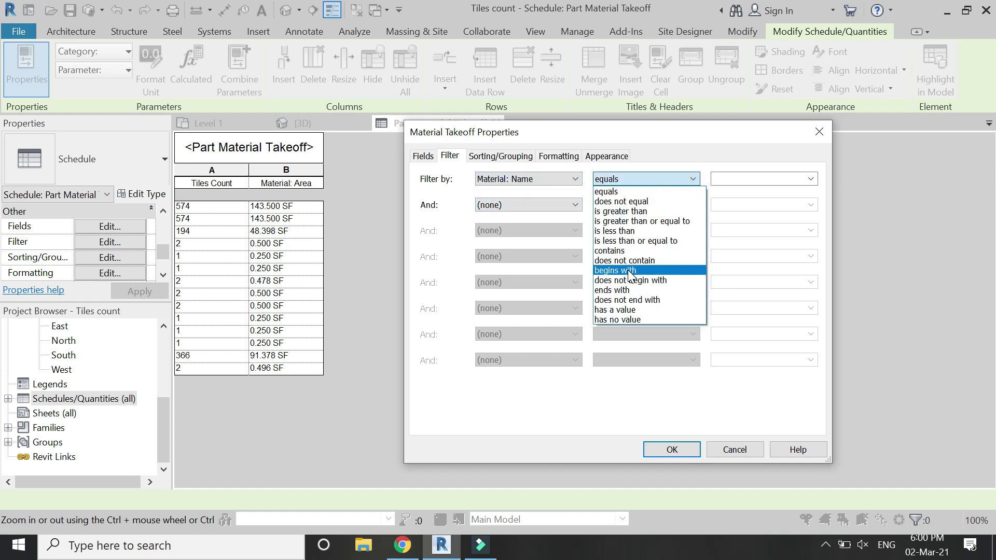
{"action": "left_click", "coordinate": [622, 252]}
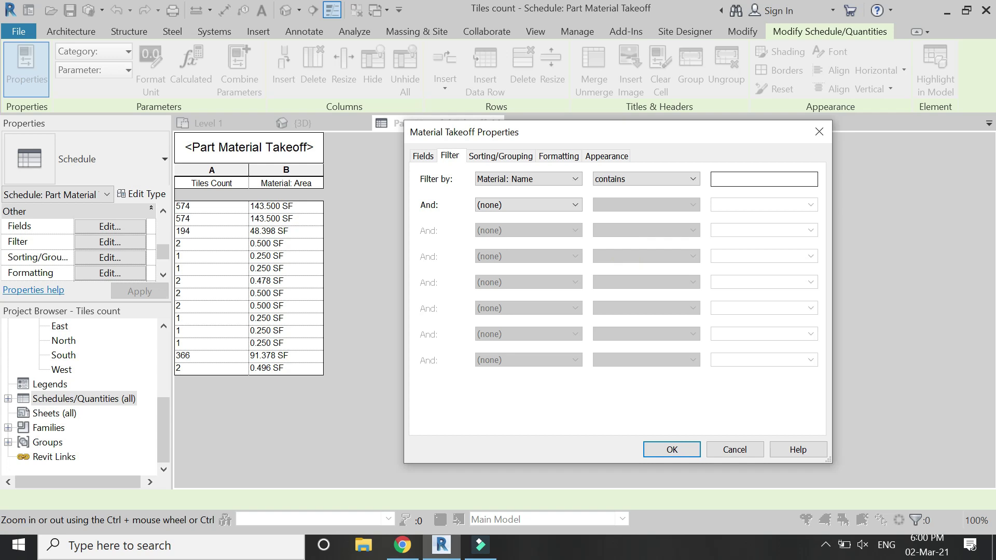
{"action": "left_click", "coordinate": [733, 180]}
{"action": "type", "text": "Tiles"}
{"action": "left_click", "coordinate": [501, 155]}
{"action": "left_click", "coordinate": [532, 180]}
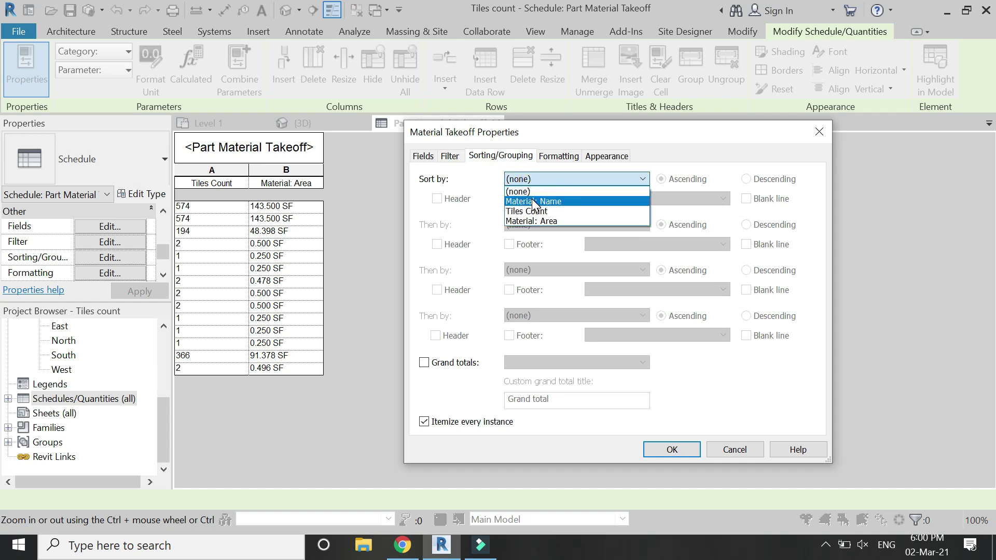
- Sort by Material: Name with a group header and a Totals-only footer
{"action": "left_click", "coordinate": [535, 222]}
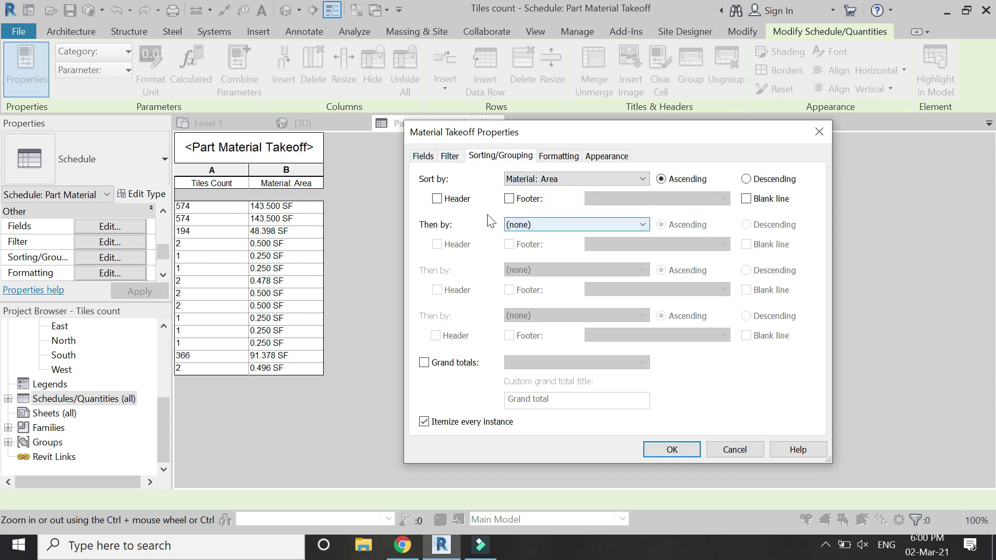
{"action": "left_click", "coordinate": [537, 184]}
{"action": "left_click", "coordinate": [534, 209]}
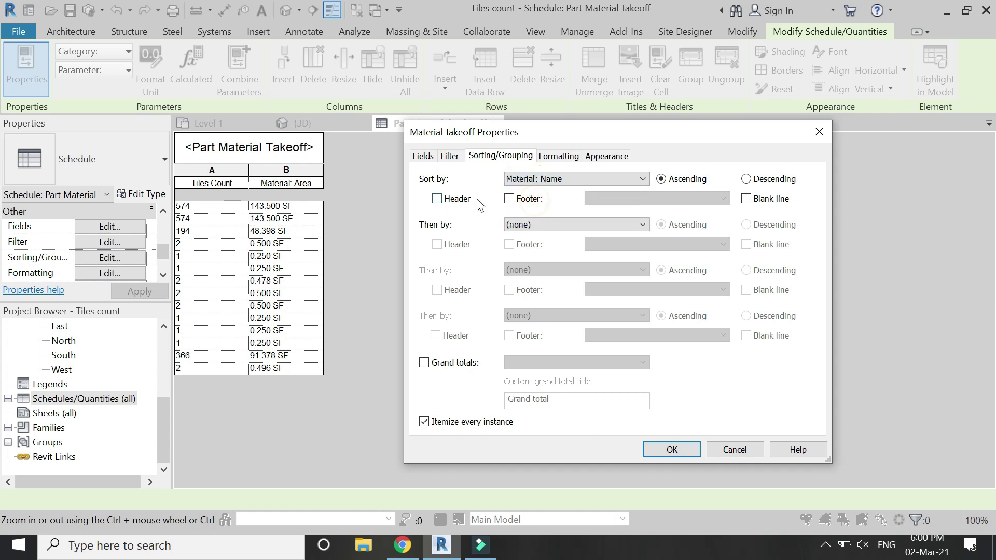
{"action": "left_click", "coordinate": [438, 199]}
{"action": "left_click", "coordinate": [508, 200]}
{"action": "left_click", "coordinate": [649, 199]}
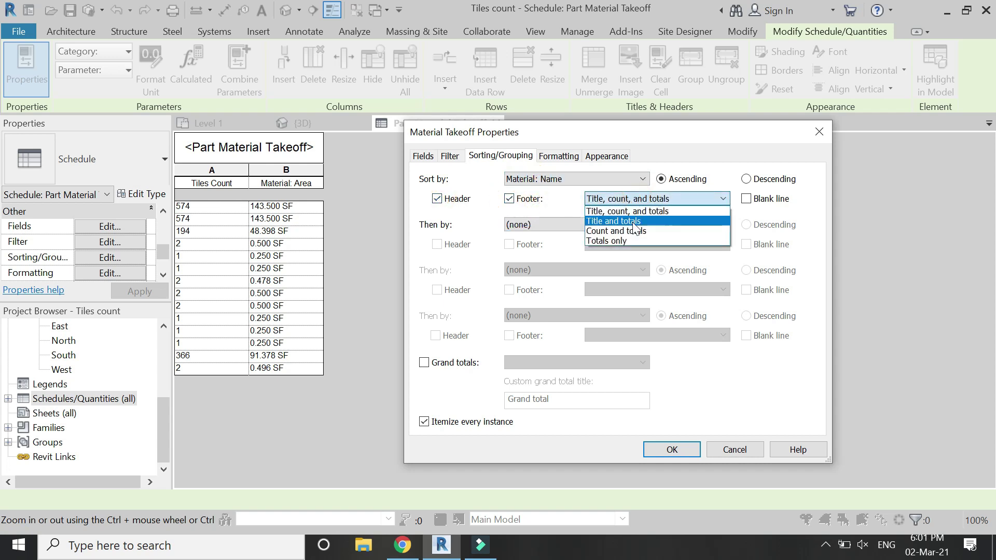
{"action": "left_click", "coordinate": [630, 231]}
{"action": "left_click", "coordinate": [609, 199]}
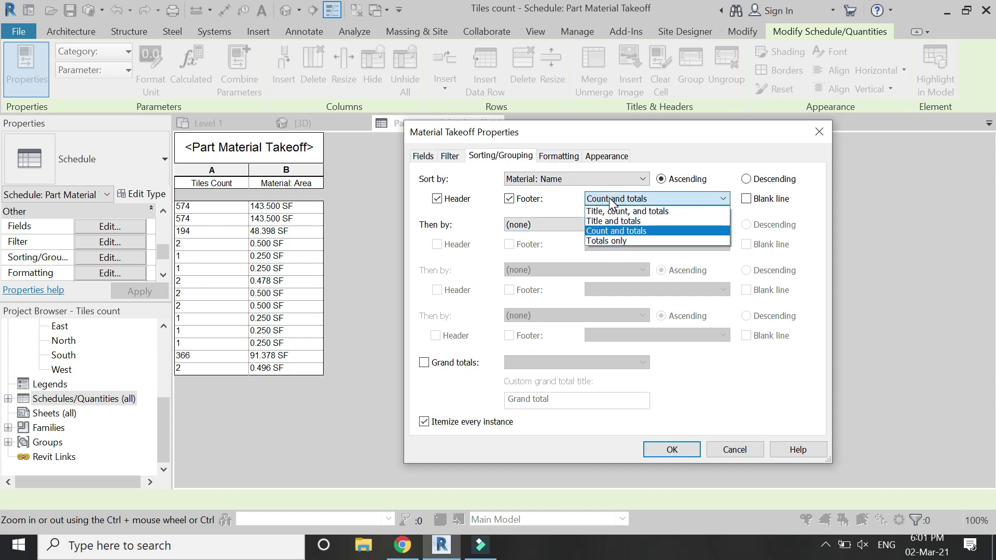
{"action": "left_click", "coordinate": [612, 241]}
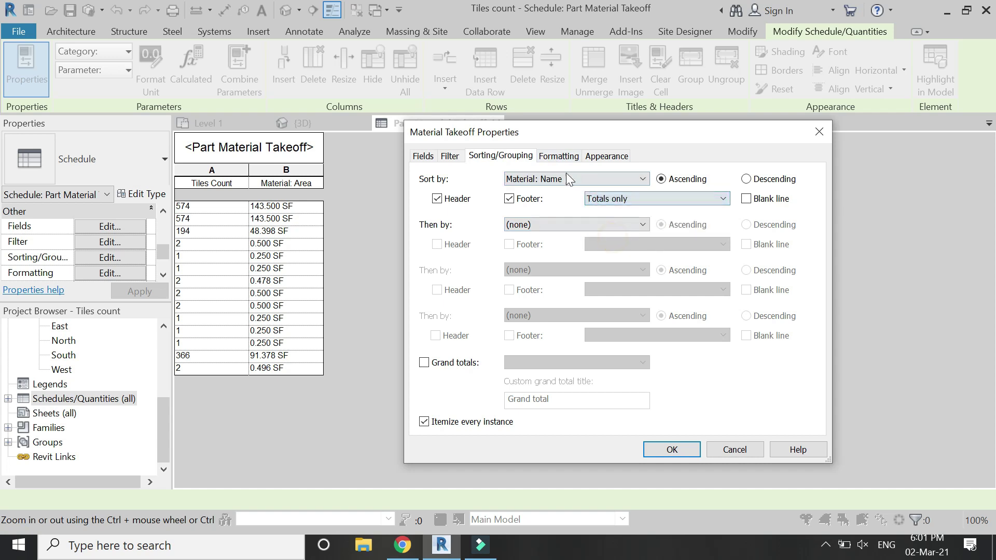
- Set Material: Area to calculate totals and apply the schedule changes
{"action": "left_click", "coordinate": [558, 156]}
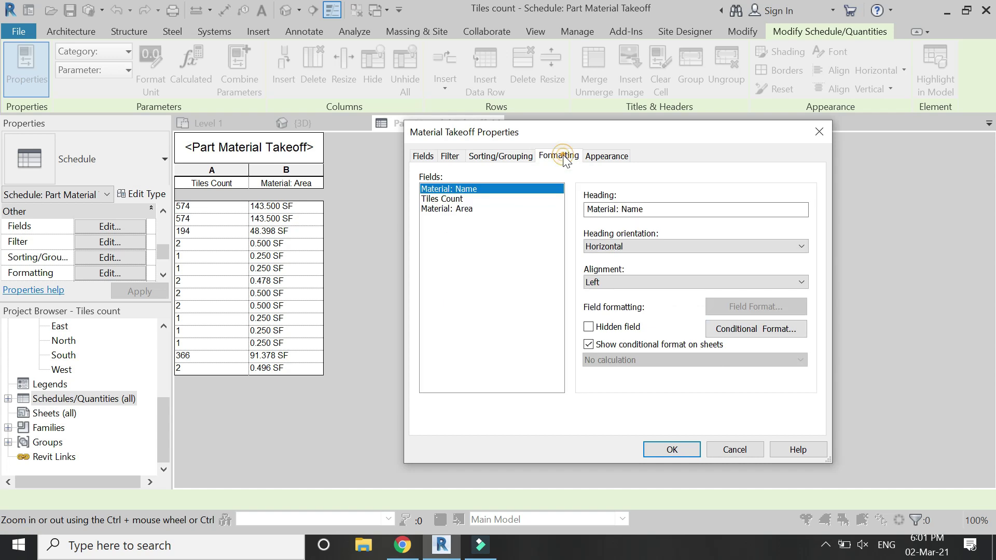
{"action": "left_click", "coordinate": [464, 210]}
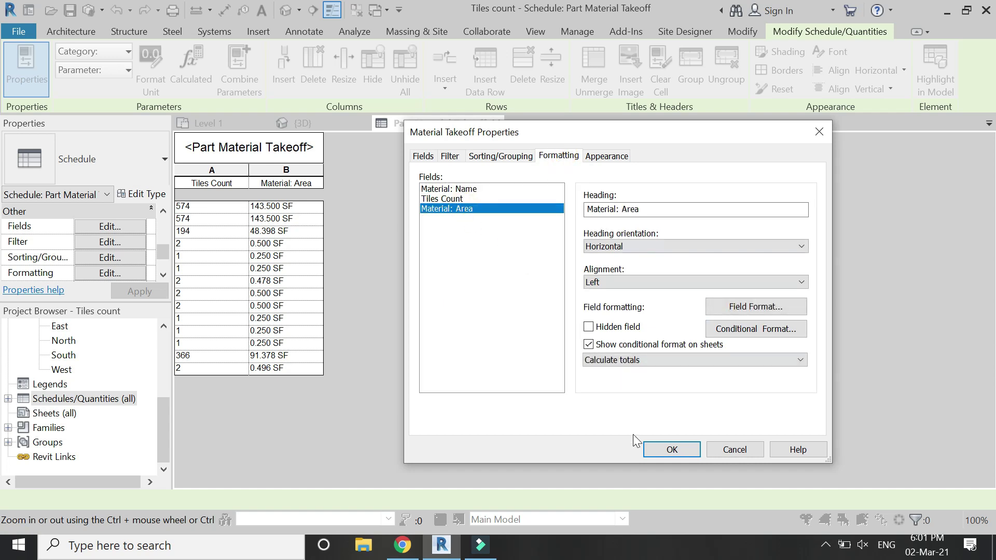
{"action": "left_click", "coordinate": [669, 448]}
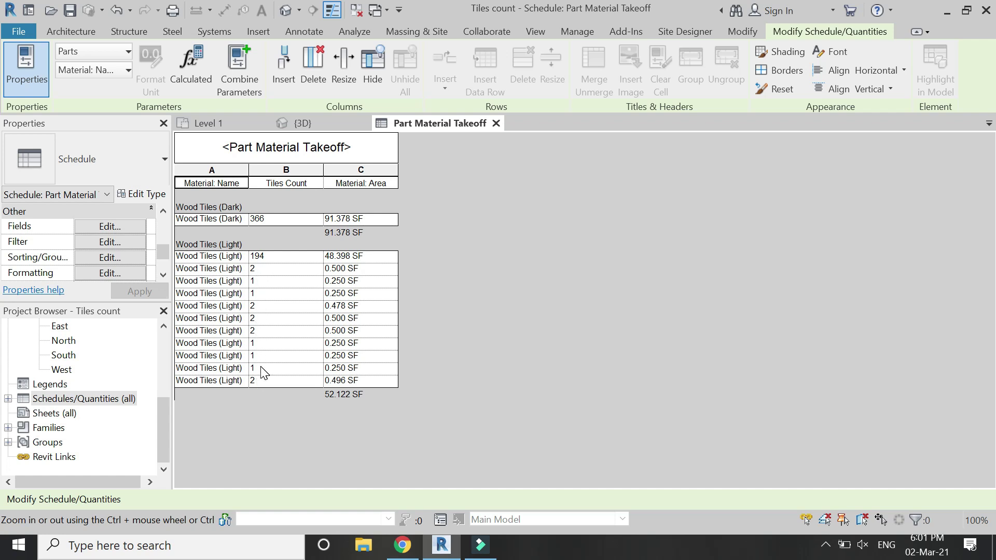
- Zoom in on the tiles in the Level 1 plan, then reopen the takeoff's Sorting/Grouping settings
{"action": "left_click", "coordinate": [240, 123]}
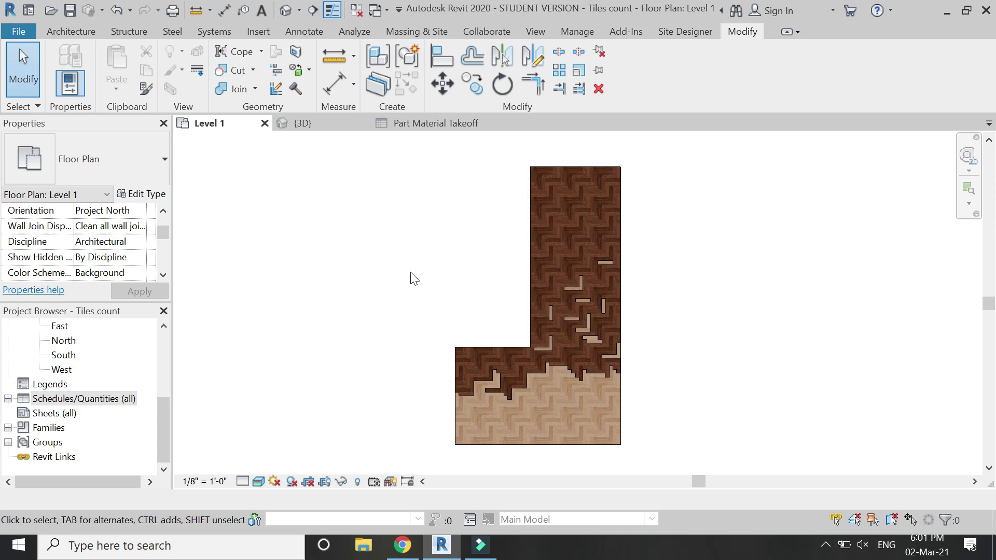
{"action": "scroll", "coordinate": [624, 300], "scroll_direction": "up", "scroll_amount": 3}
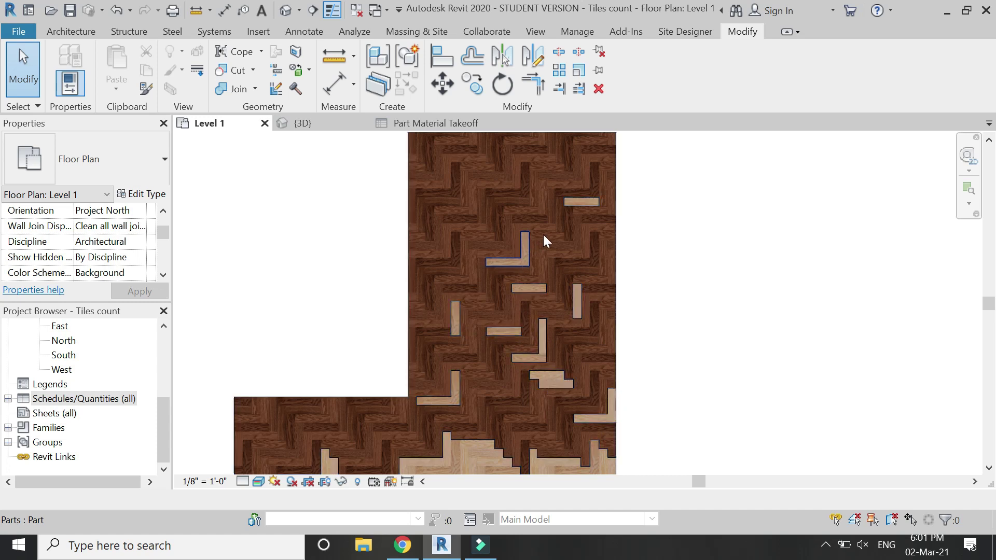
{"action": "left_click", "coordinate": [416, 123]}
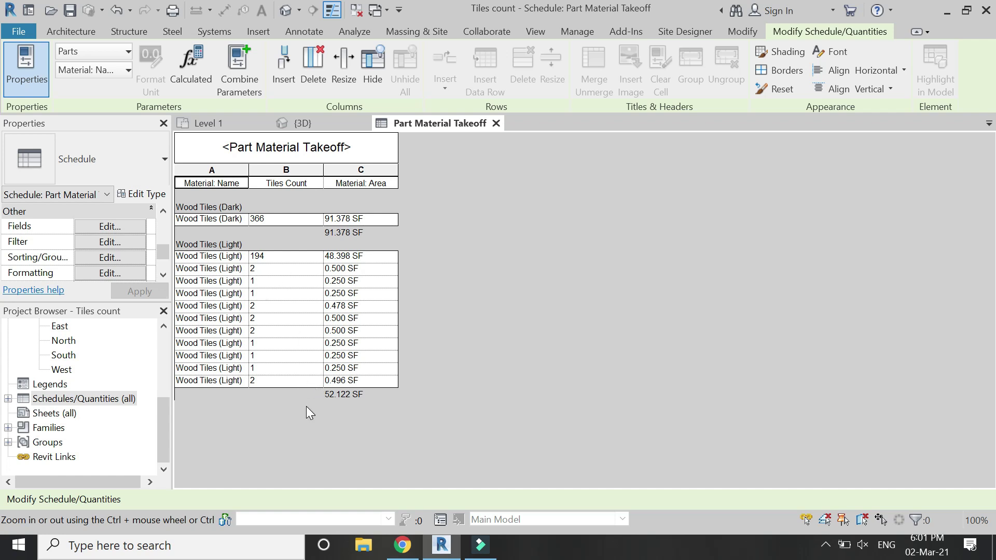
{"action": "left_click", "coordinate": [113, 258]}
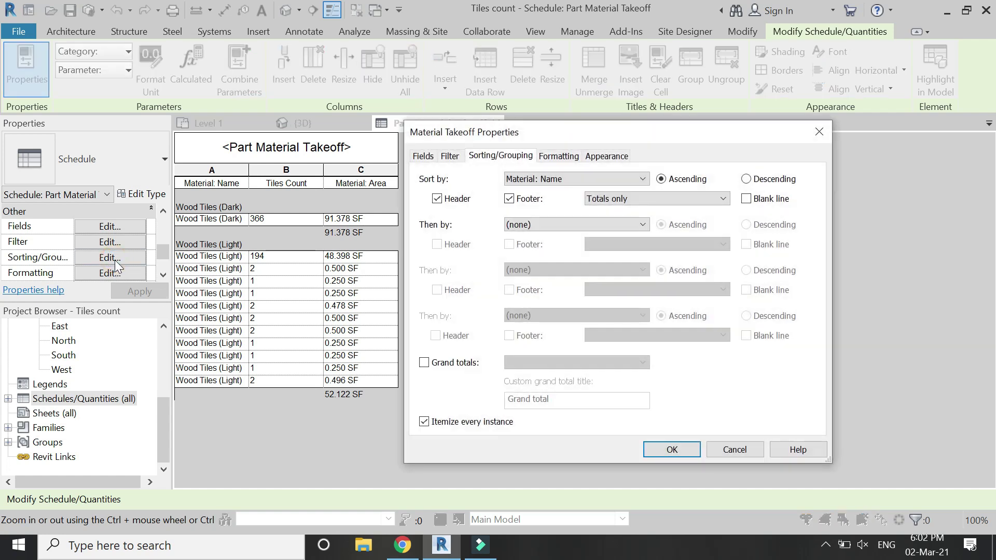
- Set the Tiles Count column to Calculate totals and apply it to the takeoff
{"action": "left_click", "coordinate": [546, 161]}
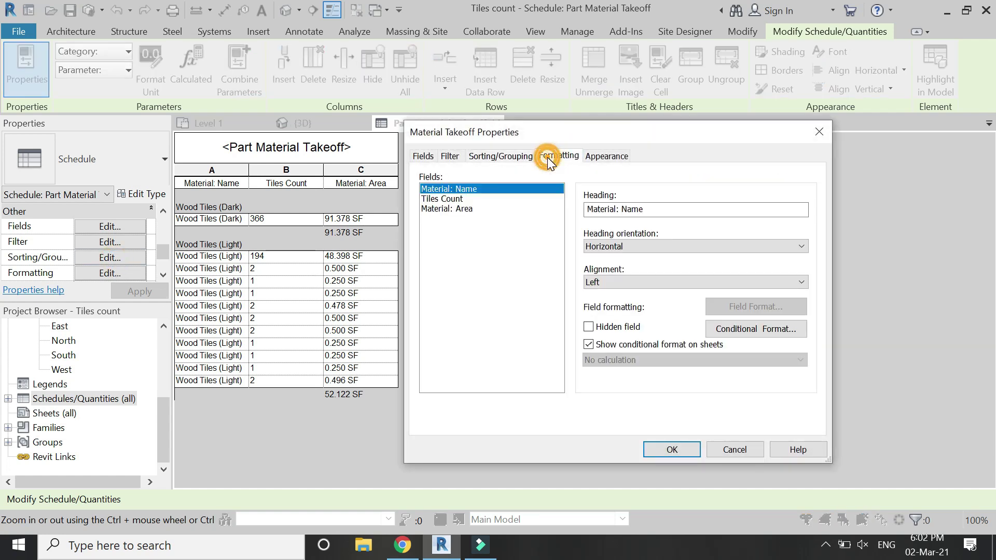
{"action": "left_click", "coordinate": [460, 208]}
{"action": "left_click", "coordinate": [453, 198]}
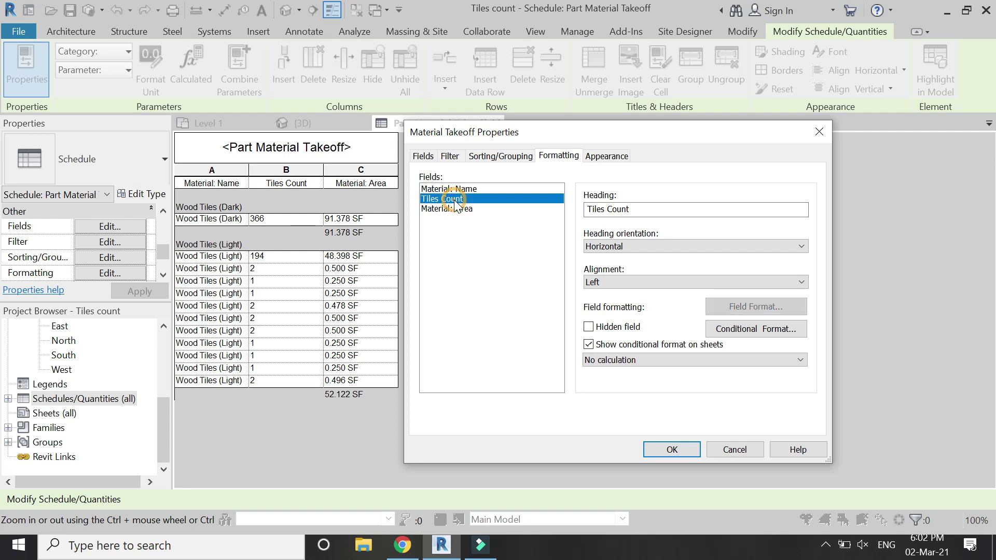
{"action": "left_click", "coordinate": [617, 360]}
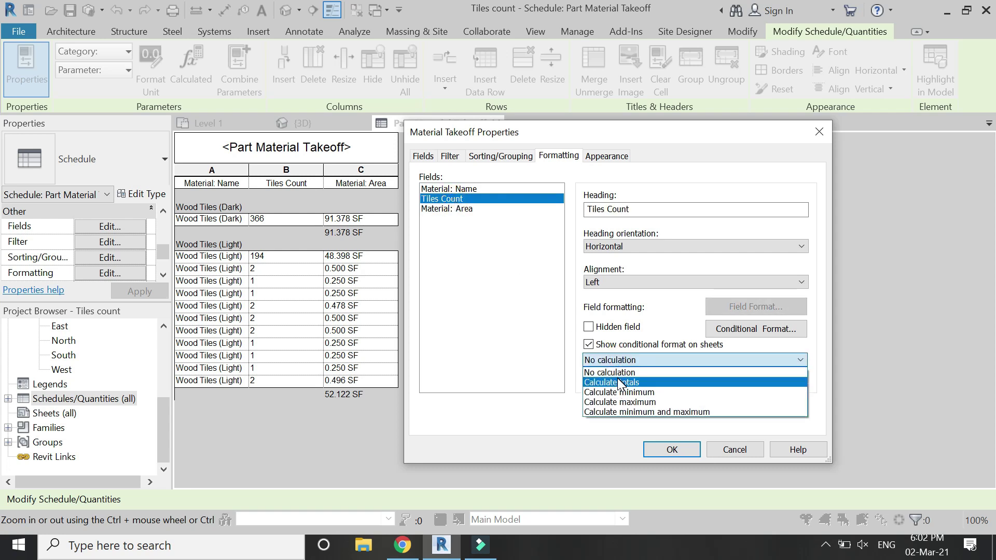
{"action": "left_click", "coordinate": [618, 378]}
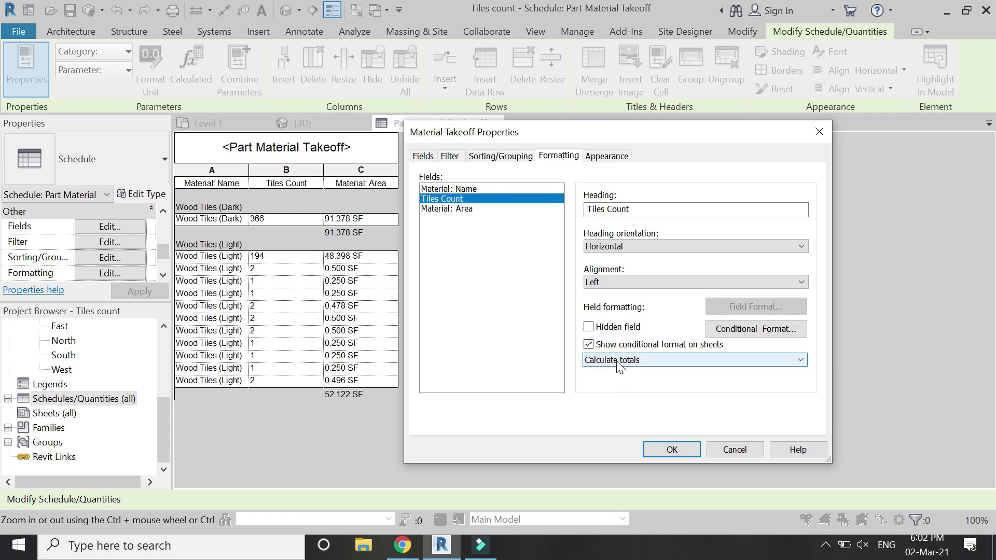
{"action": "left_click", "coordinate": [667, 452]}
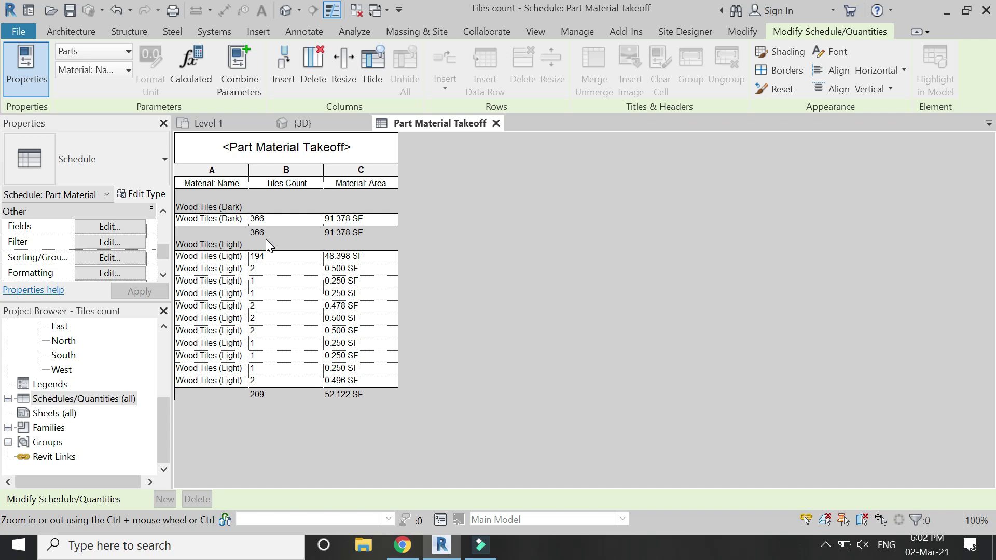
{"action": "left_click", "coordinate": [237, 123]}
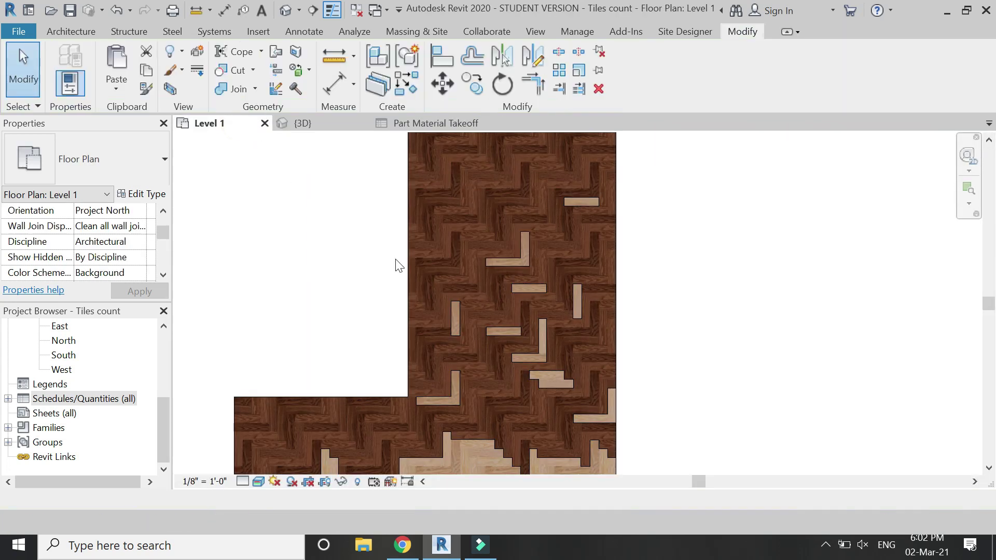
{"action": "scroll", "coordinate": [476, 320], "scroll_direction": "down", "scroll_amount": 2}
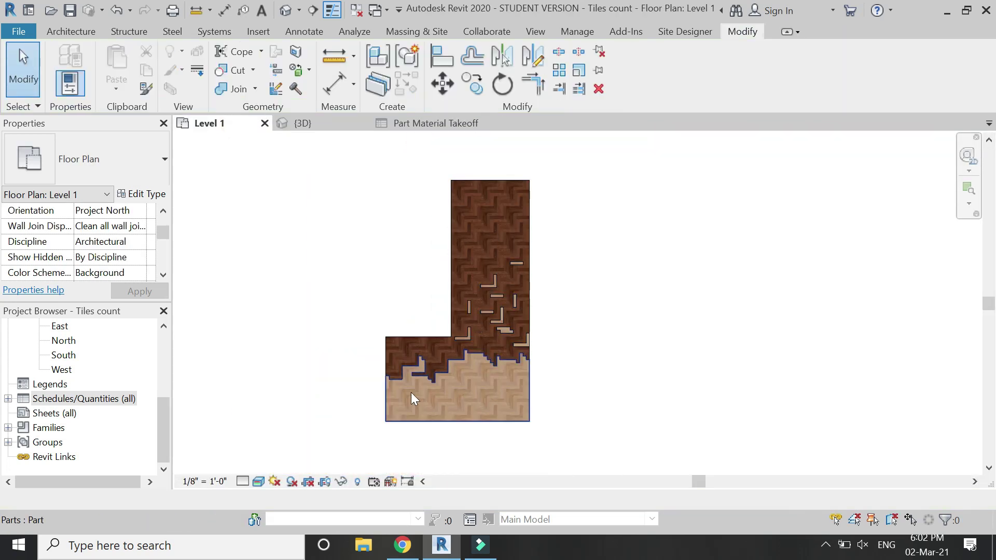
{"action": "left_click", "coordinate": [431, 122]}
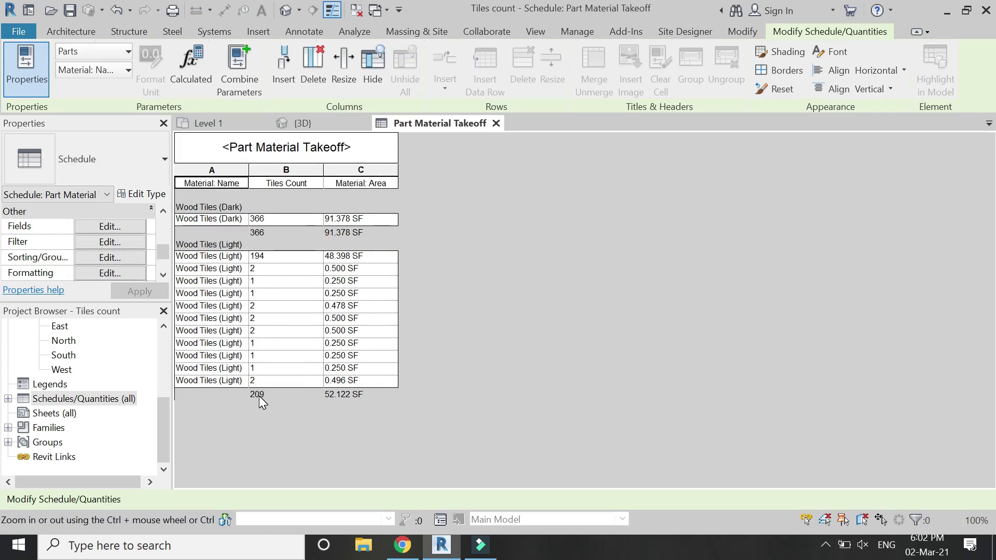
{"action": "left_click", "coordinate": [247, 121]}
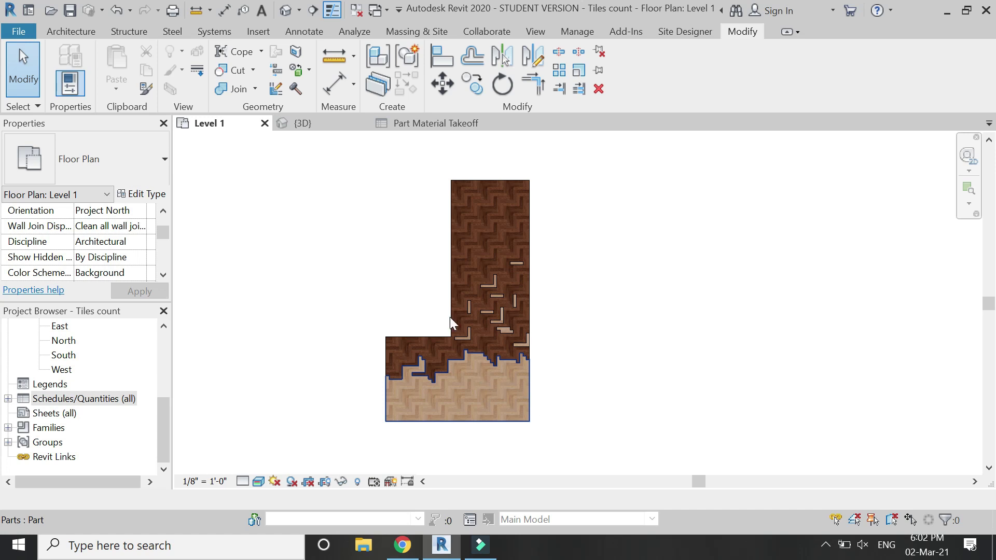
{"action": "left_click", "coordinate": [412, 125]}
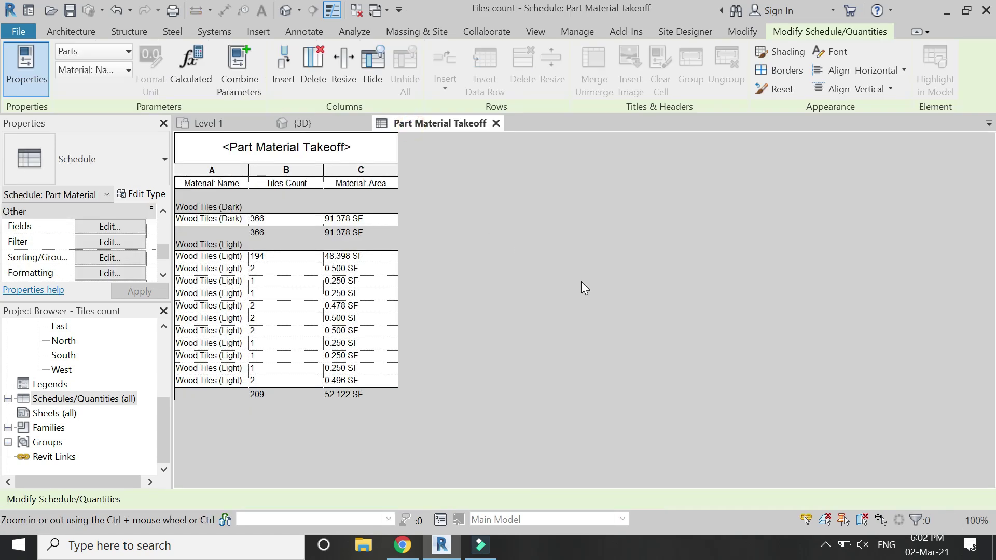